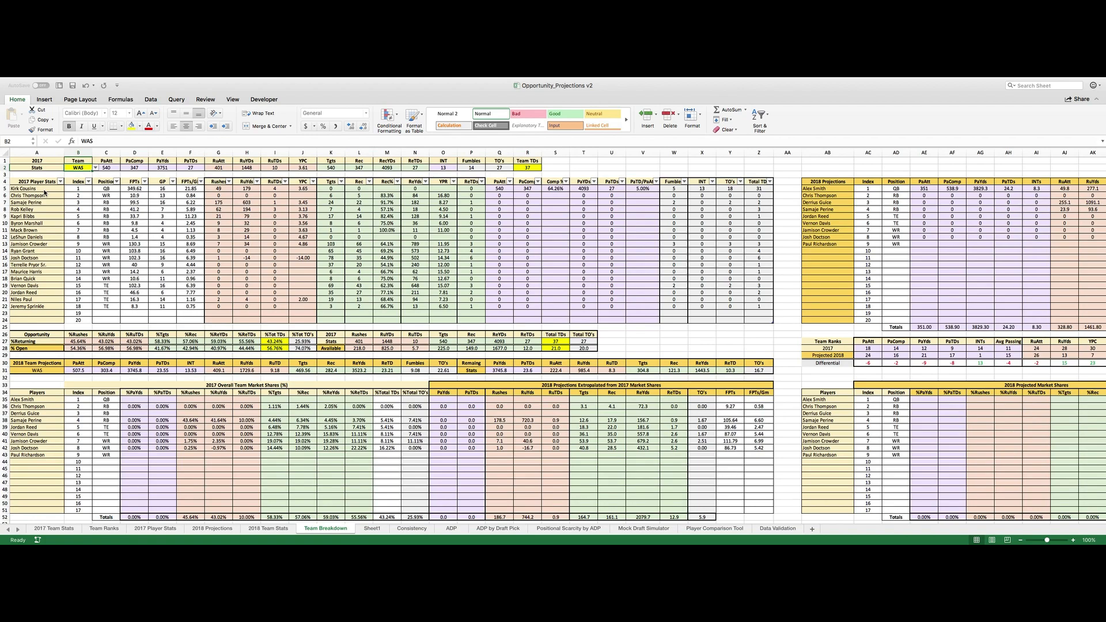
Step: Set the team in B2 of the Team Breakdown sheet to DET and check the roster and stats that fill in
left_click(95, 168)
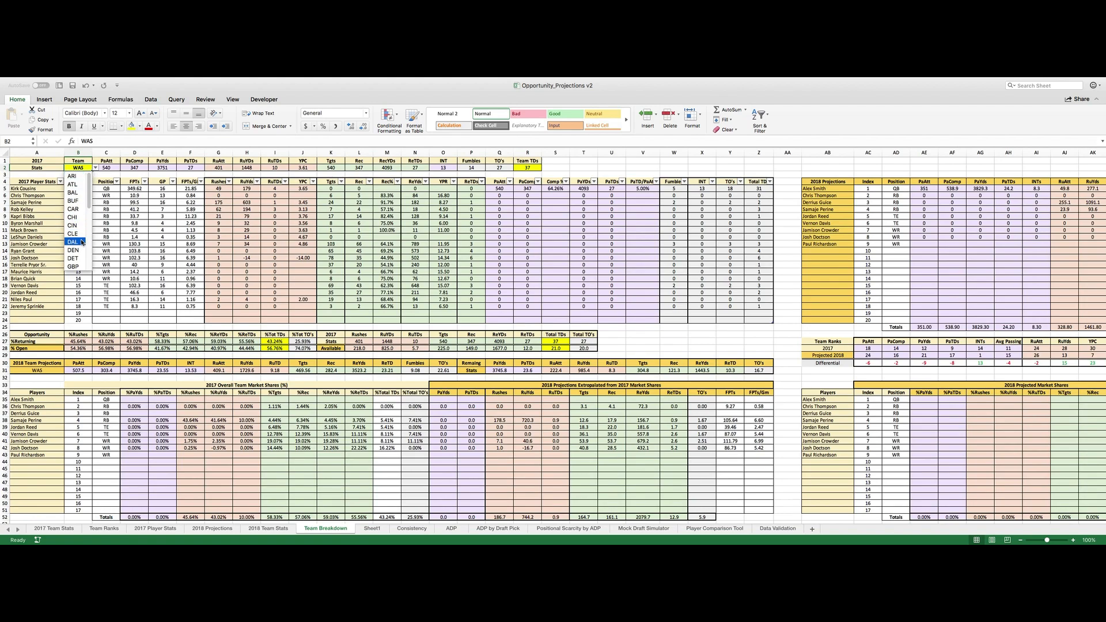
left_click(75, 257)
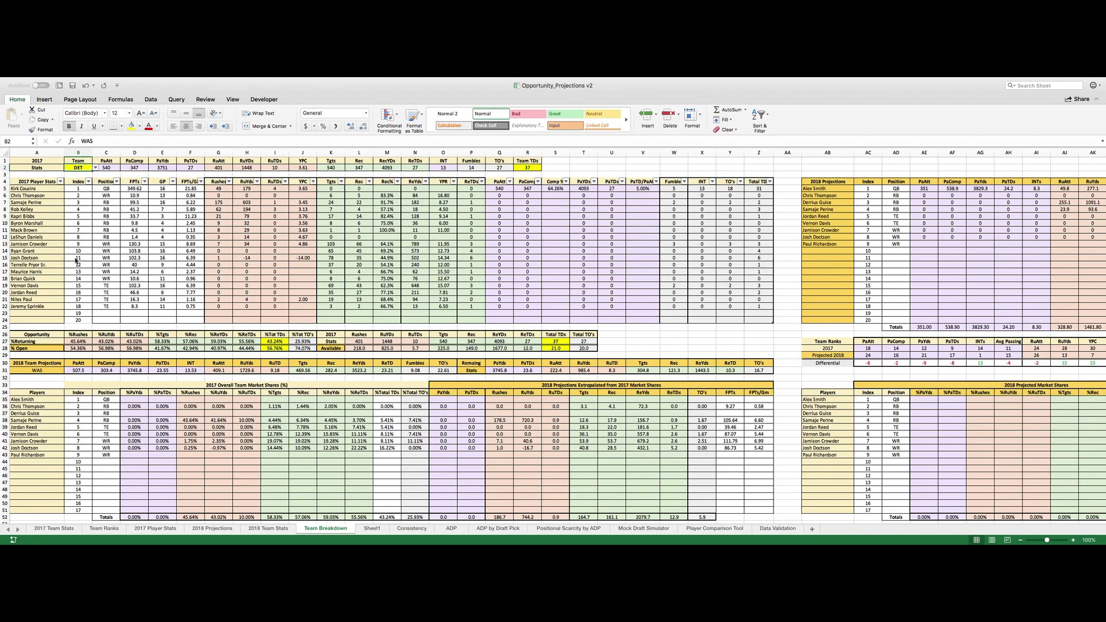
left_click_drag(42, 189, 38, 286)
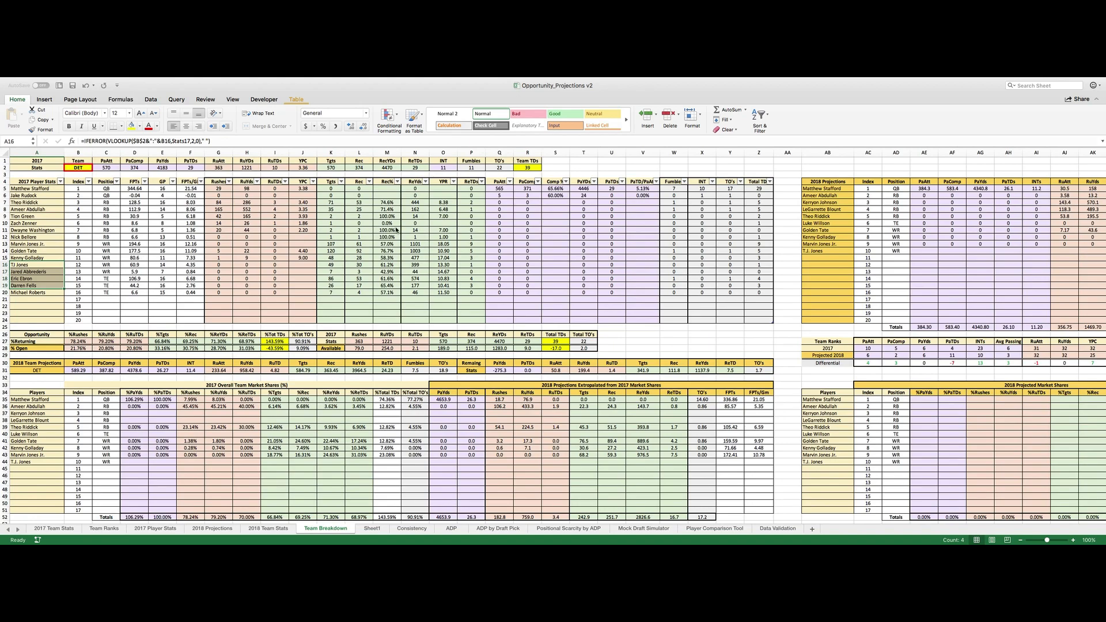
left_click(326, 209)
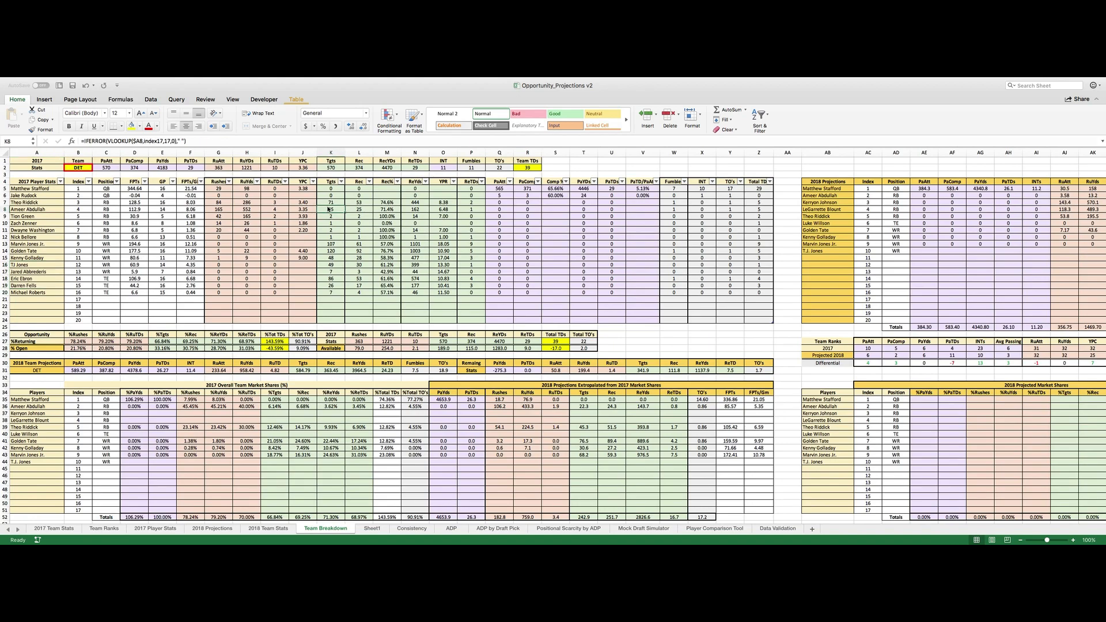
left_click(20, 190)
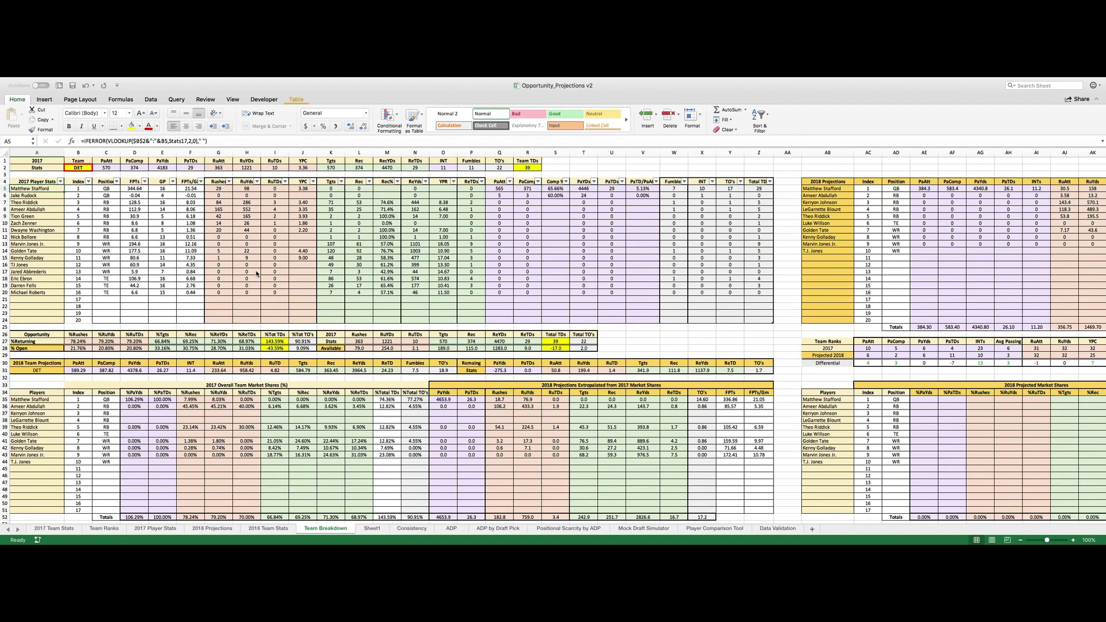
Step: Switch to Chrome, export the Upcoming Season projections for All Offense as a CSV, and open the downloaded file
key("ctrl+Left")
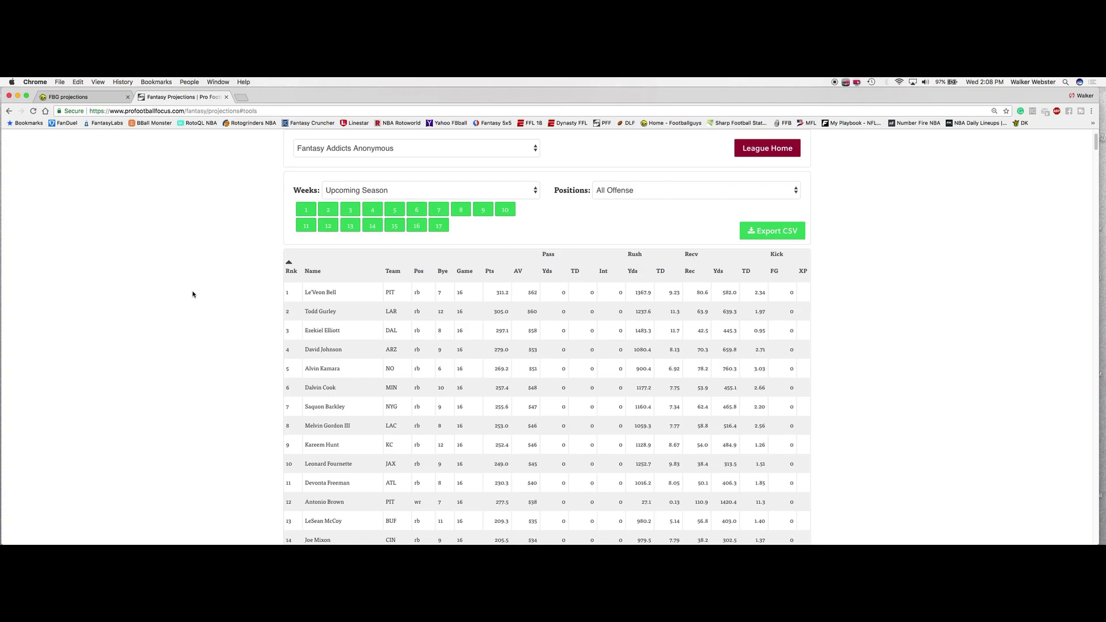
left_click(755, 234)
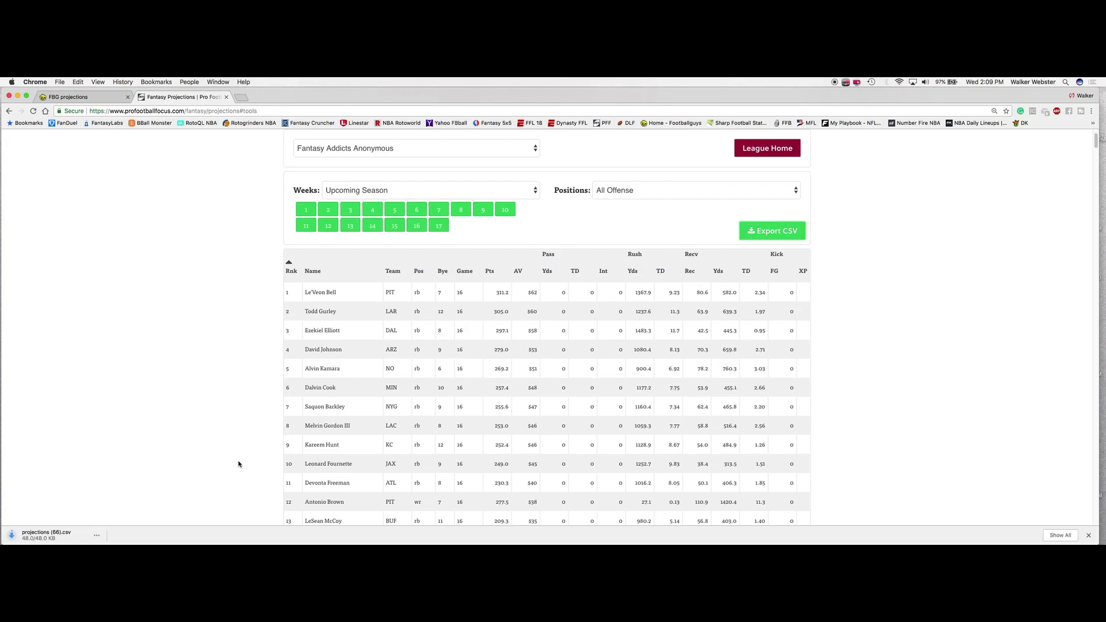
left_click(17, 534)
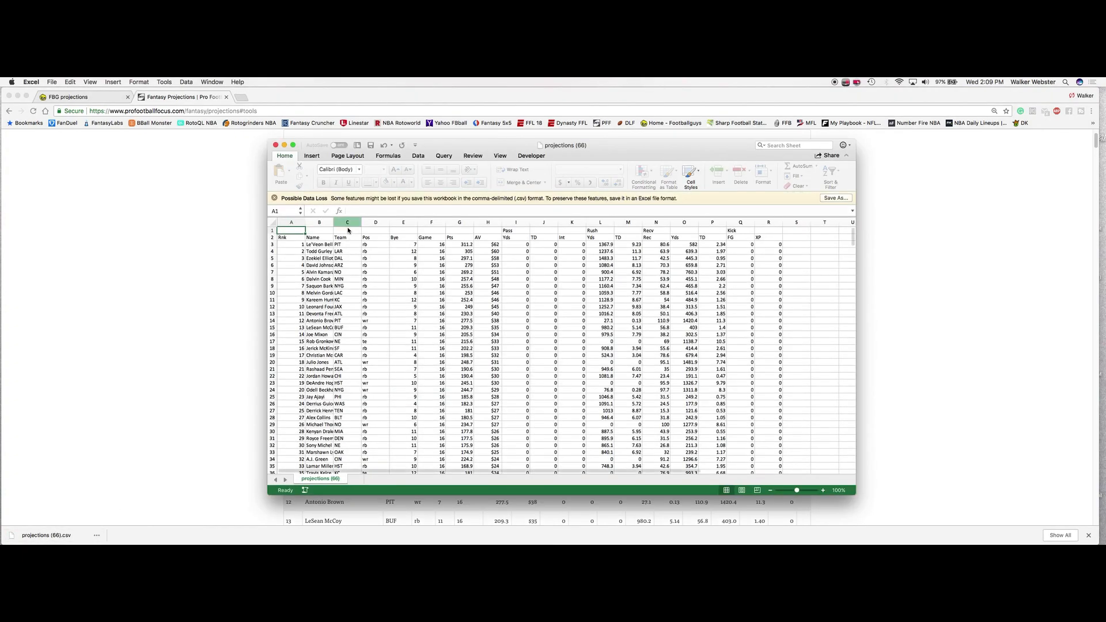
Step: Copy the projections from the Name header through the last column and row, and paste them into the Indexing workbook starting at B1
left_click_drag(320, 237, 784, 238)
key("super+shift+Down")
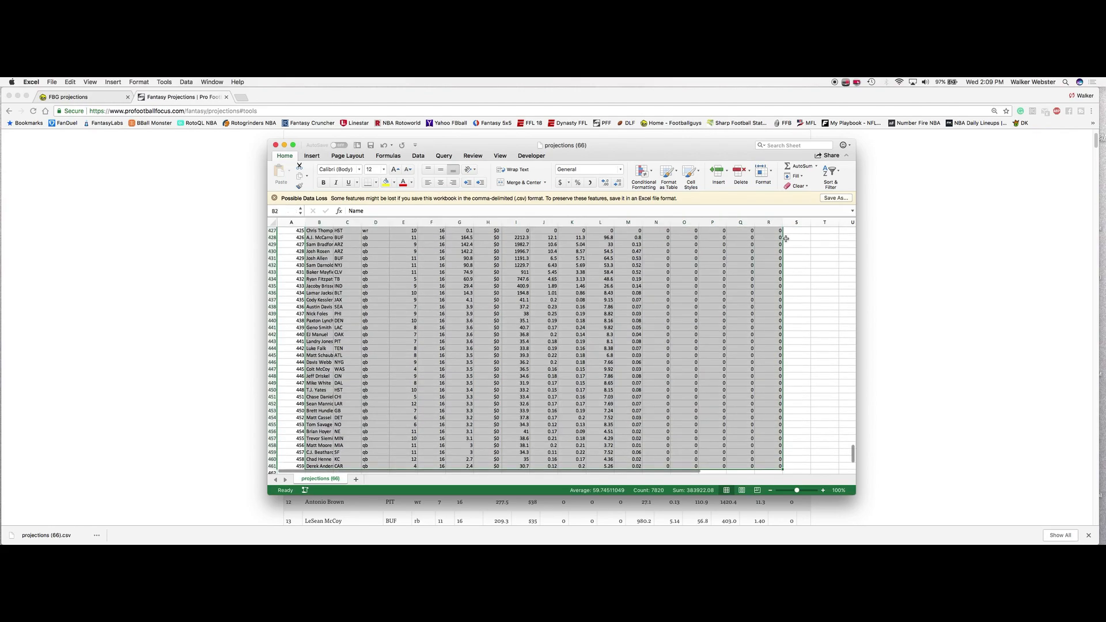
key("super+c")
key("ctrl+Right")
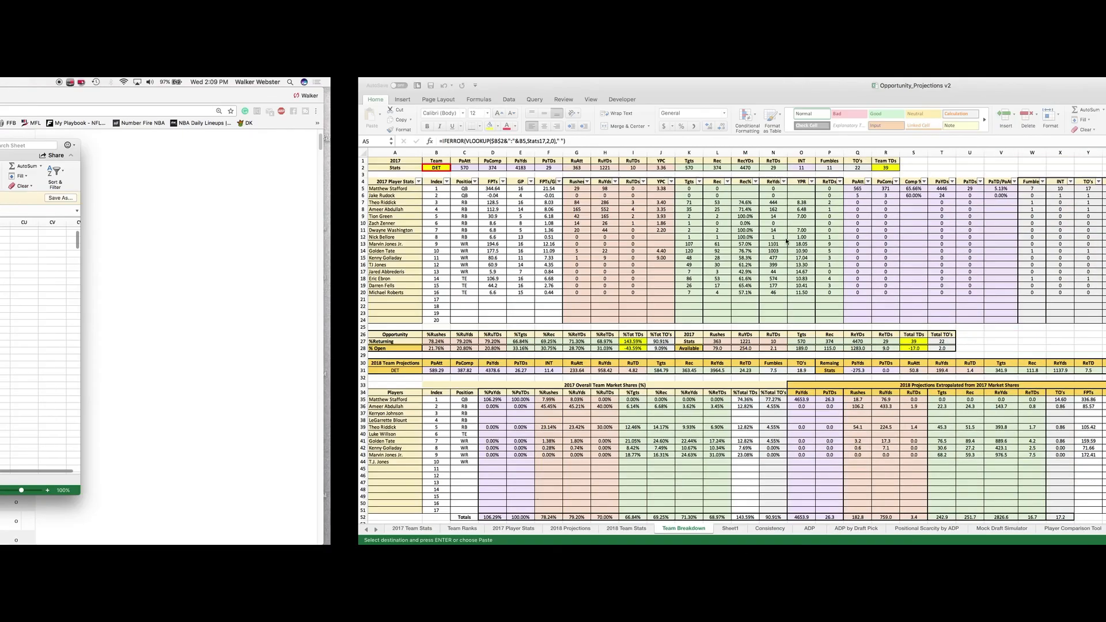
key("ctrl+Right")
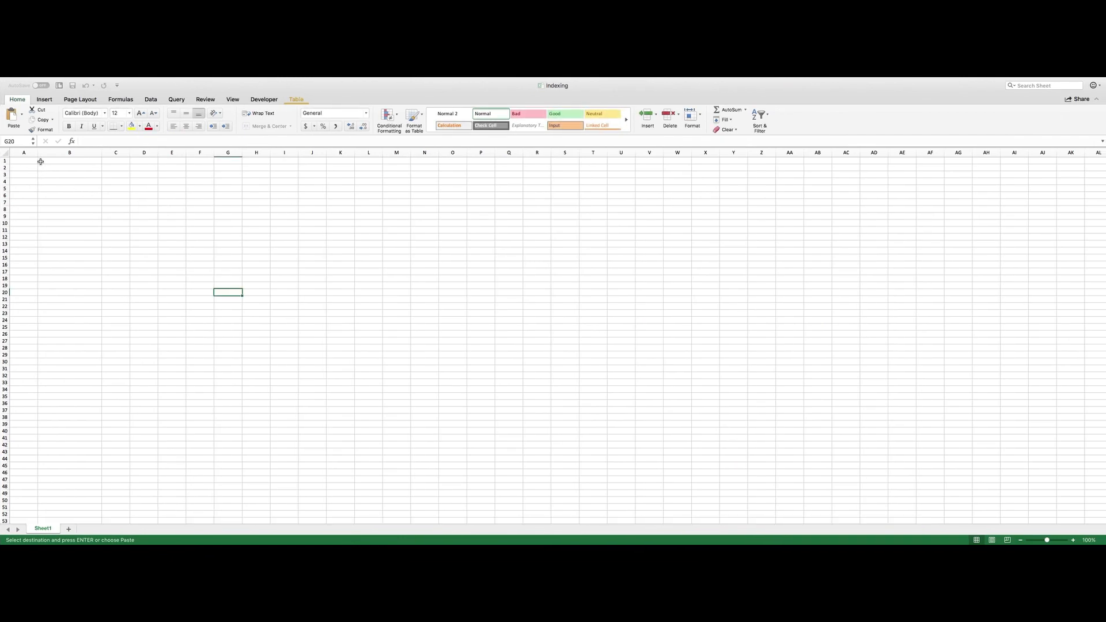
left_click(54, 162)
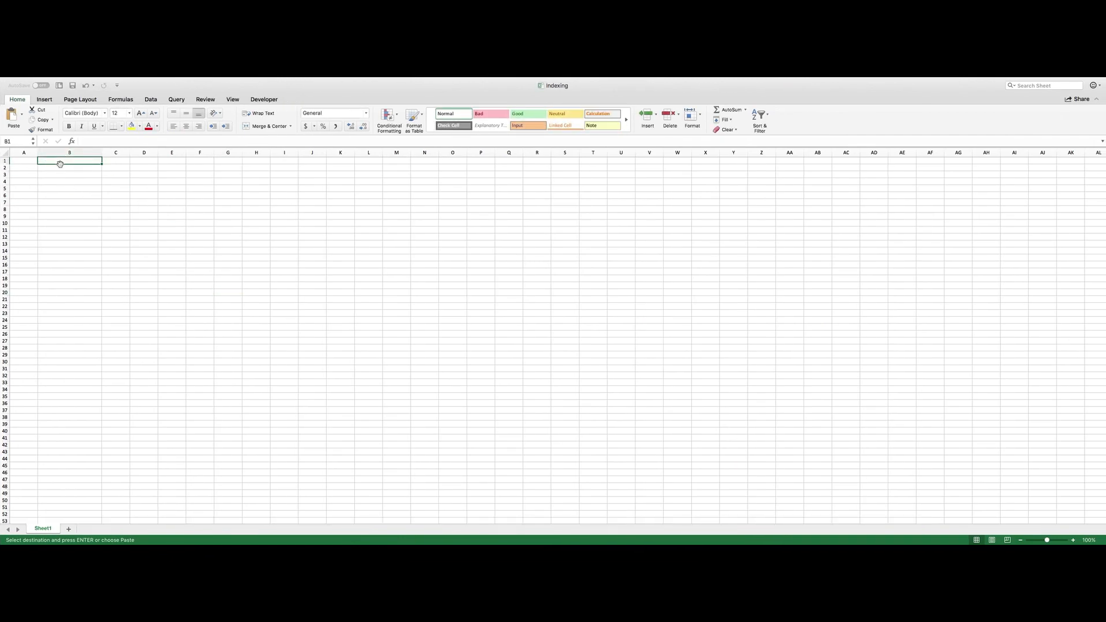
key("super+v")
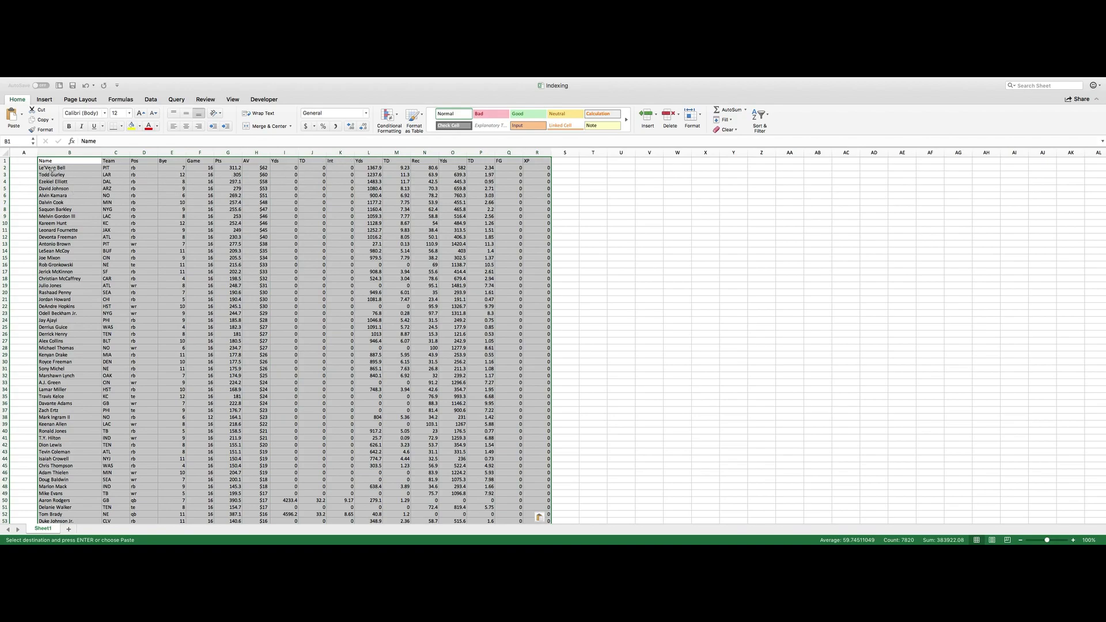
Step: Enter the header ID in cell A1
left_click(31, 167)
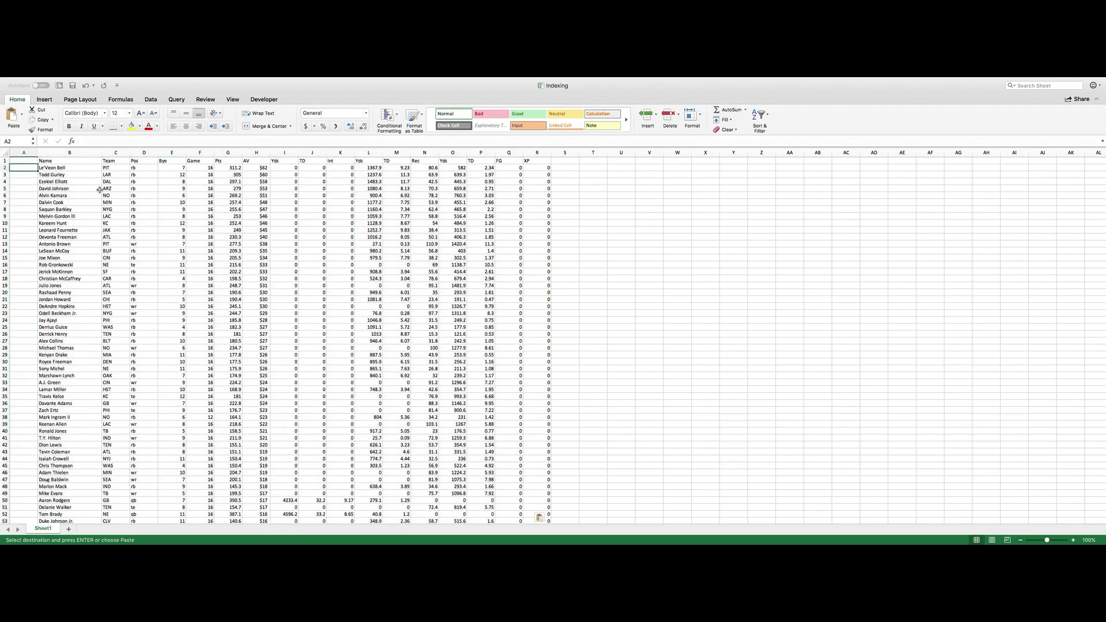
left_click(26, 161)
type("ID")
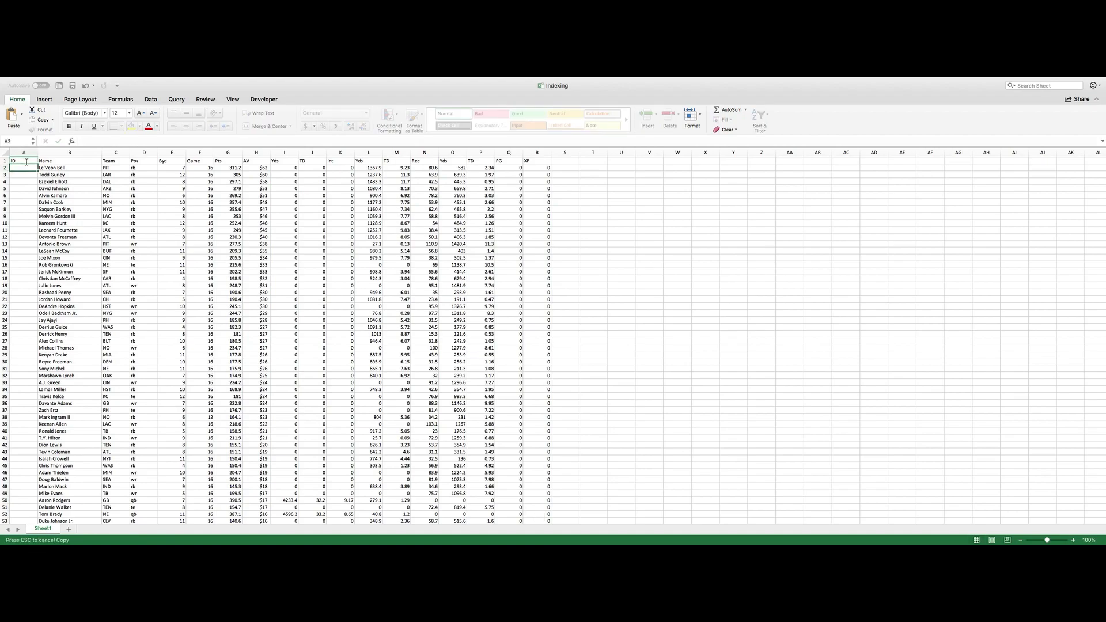
key("Return")
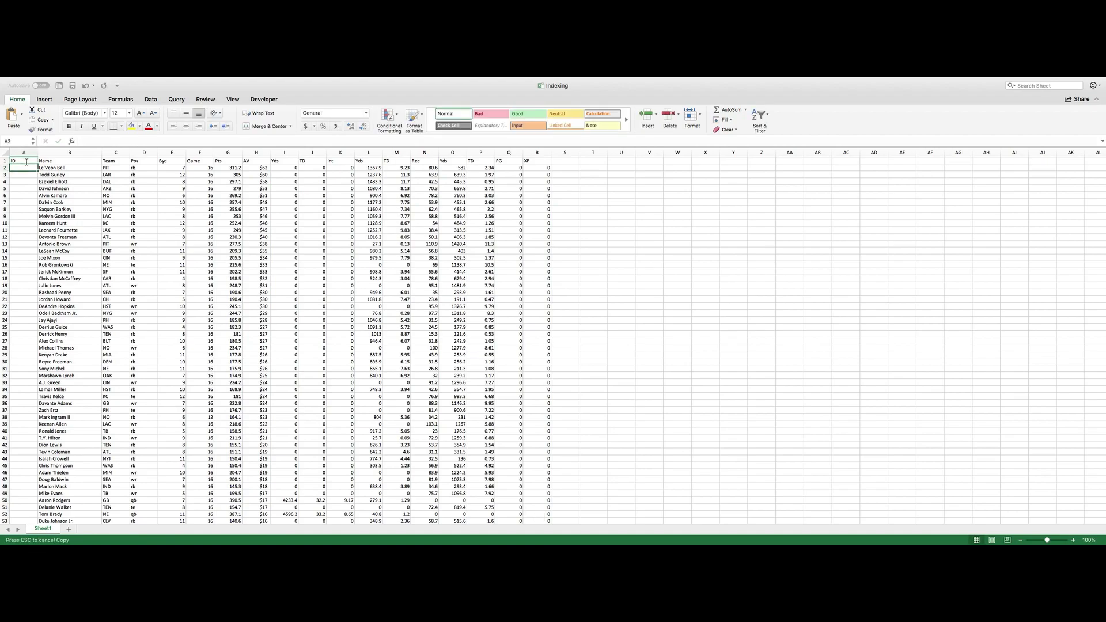
left_click(122, 168)
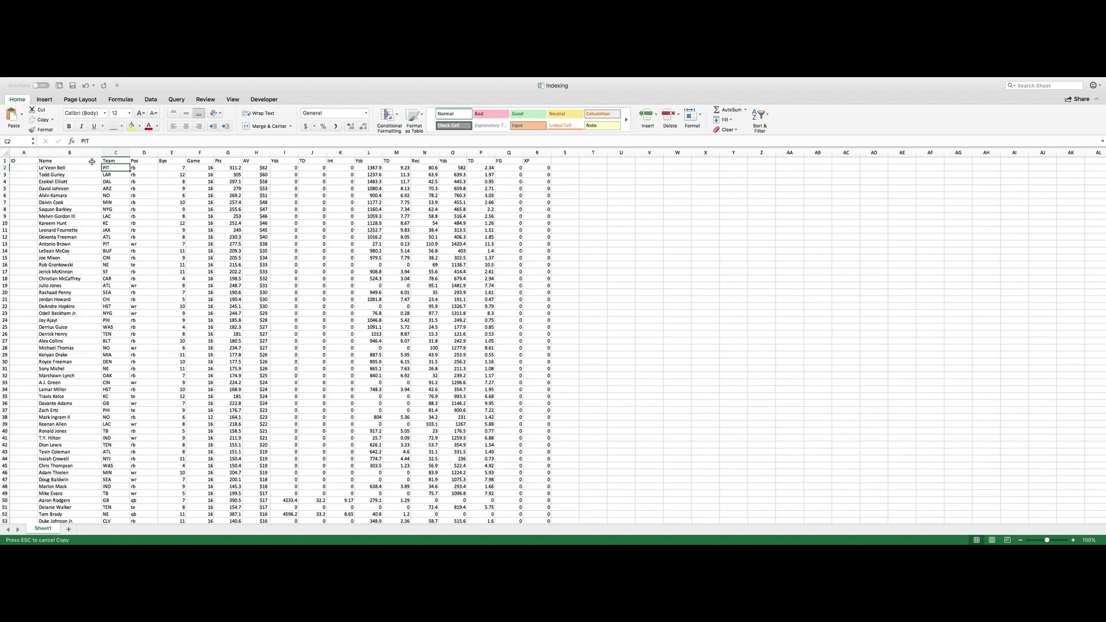
left_click(23, 168)
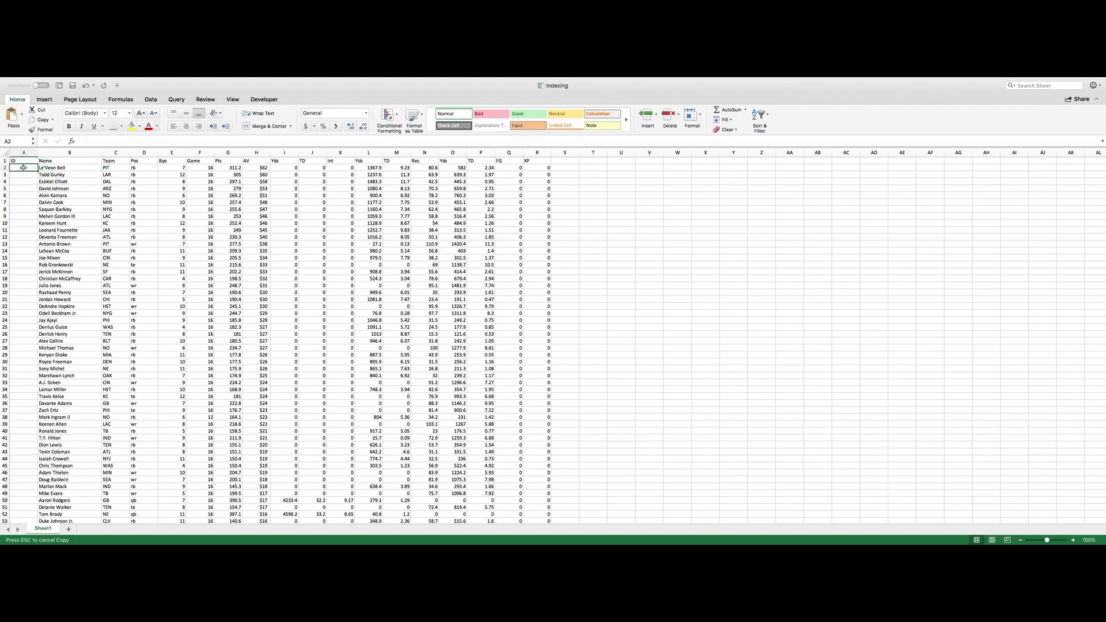
left_click_drag(118, 161, 120, 203)
left_click(119, 171)
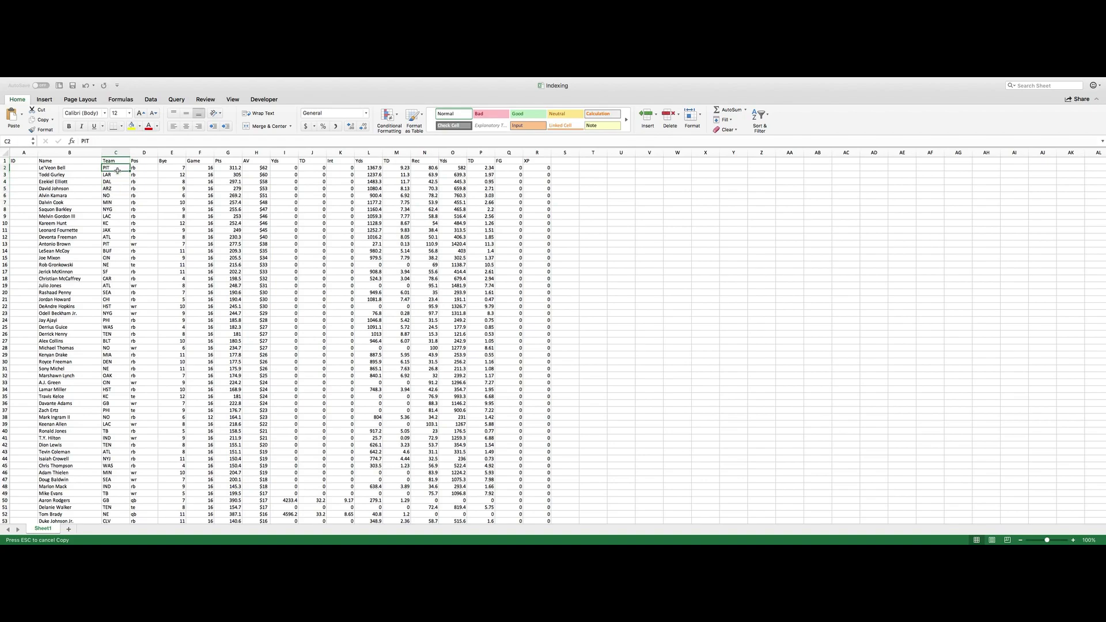
Step: Begin a formula in A2 that joins the team code in C2 with a colon: =C2&":"&
left_click(30, 169)
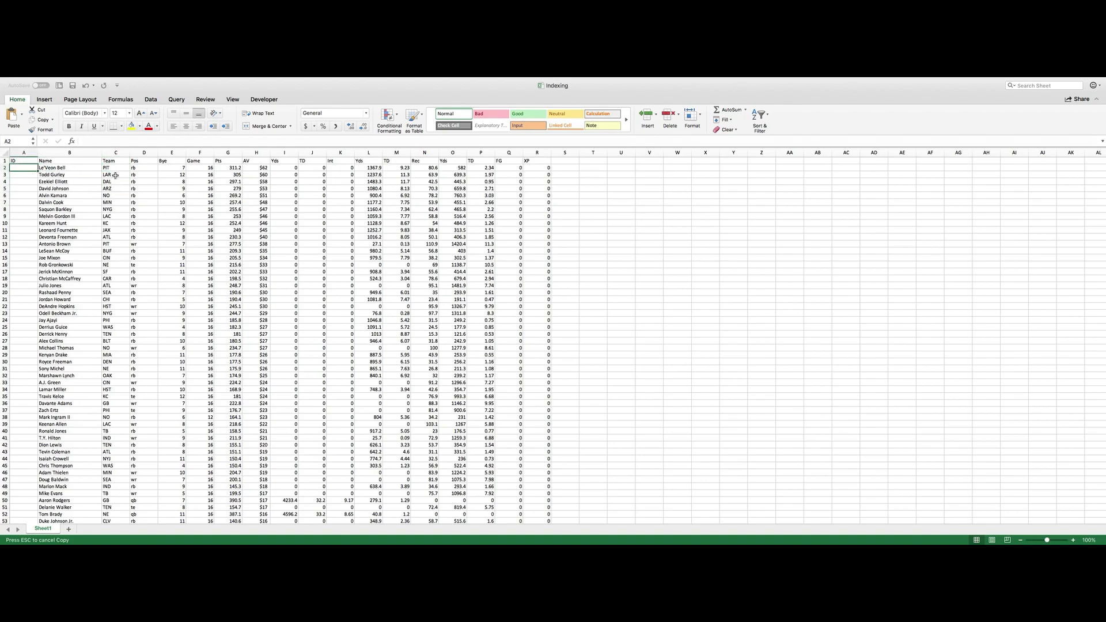
type("=")
key("Right")
key("Right")
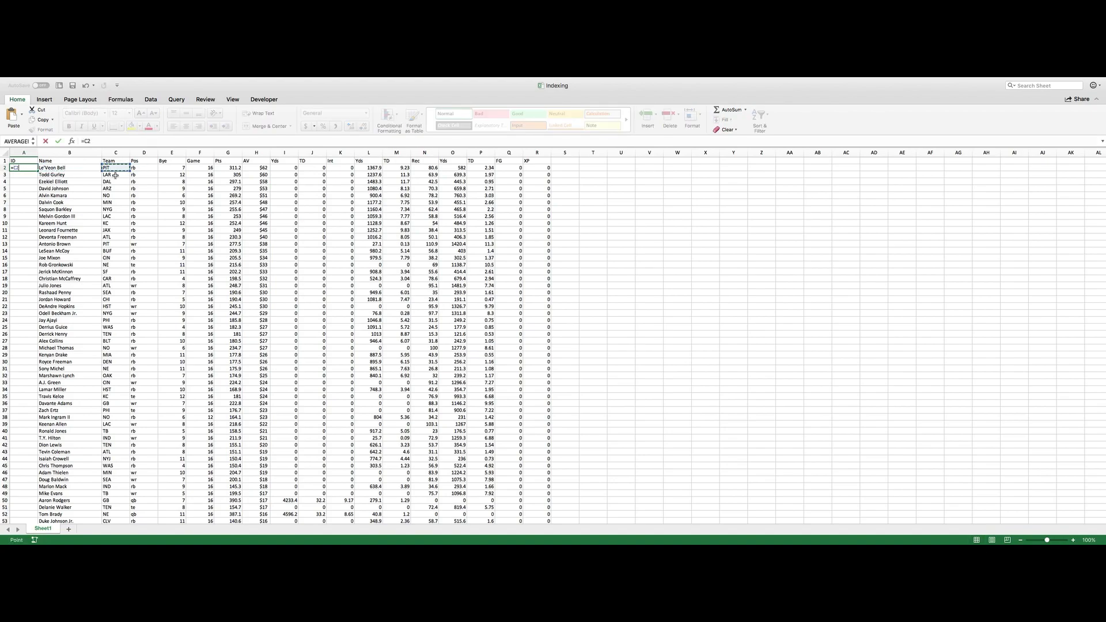
type("&\":\"&")
left_click(112, 141)
Step: Append a COUNTIF function to the A2 formula with range C2:C2 and criterion C2
type("COUNT")
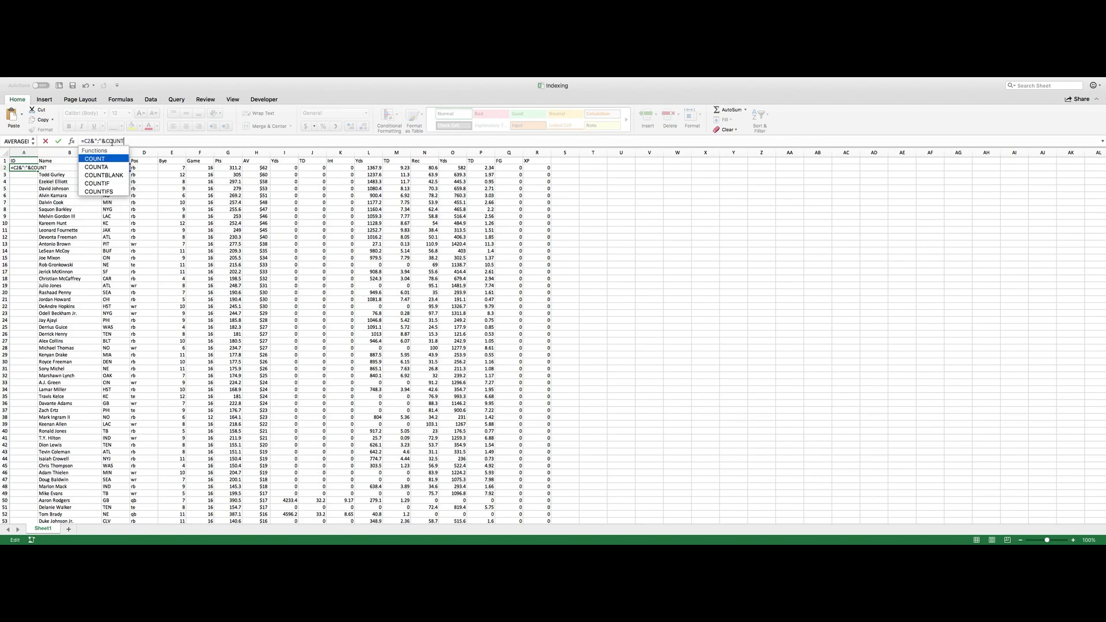
type("IF(")
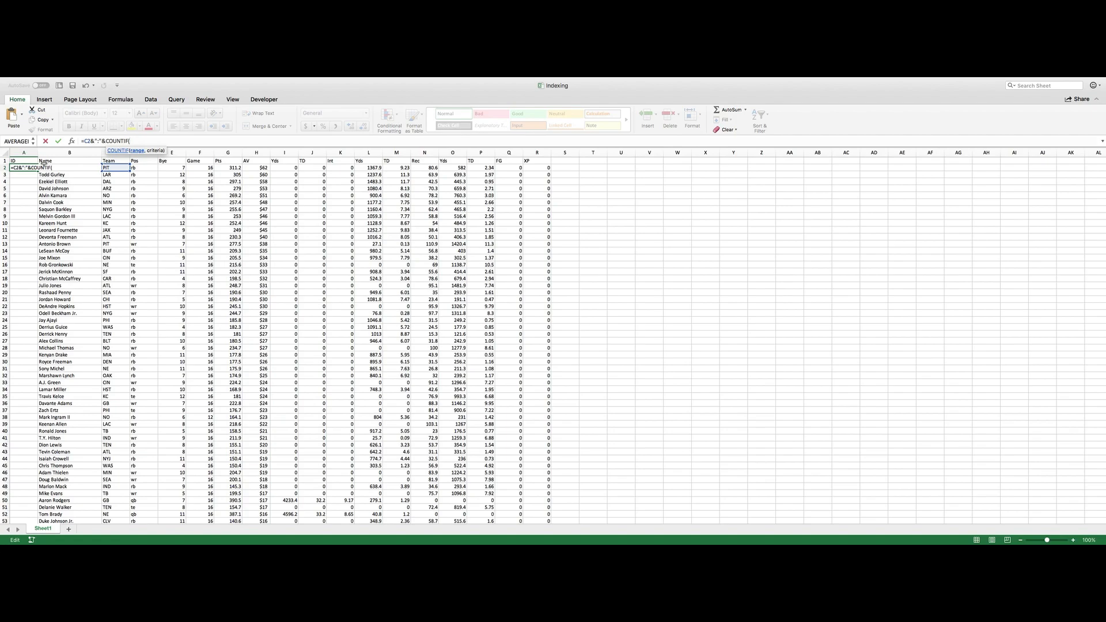
left_click(108, 167)
type(":")
left_click(108, 168)
type(",C")
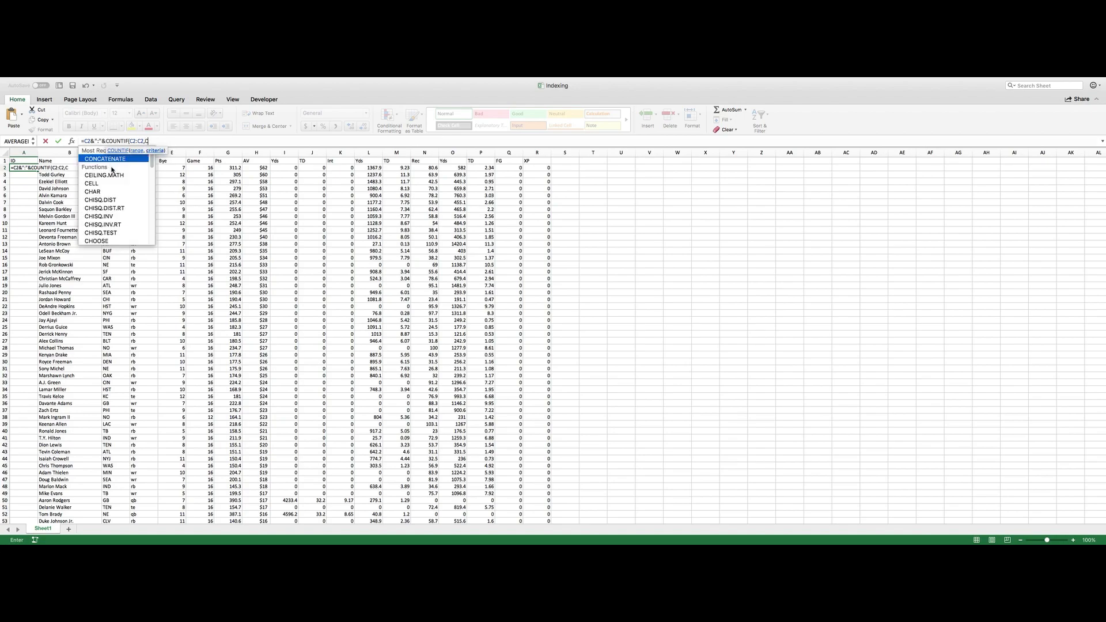
type("2")
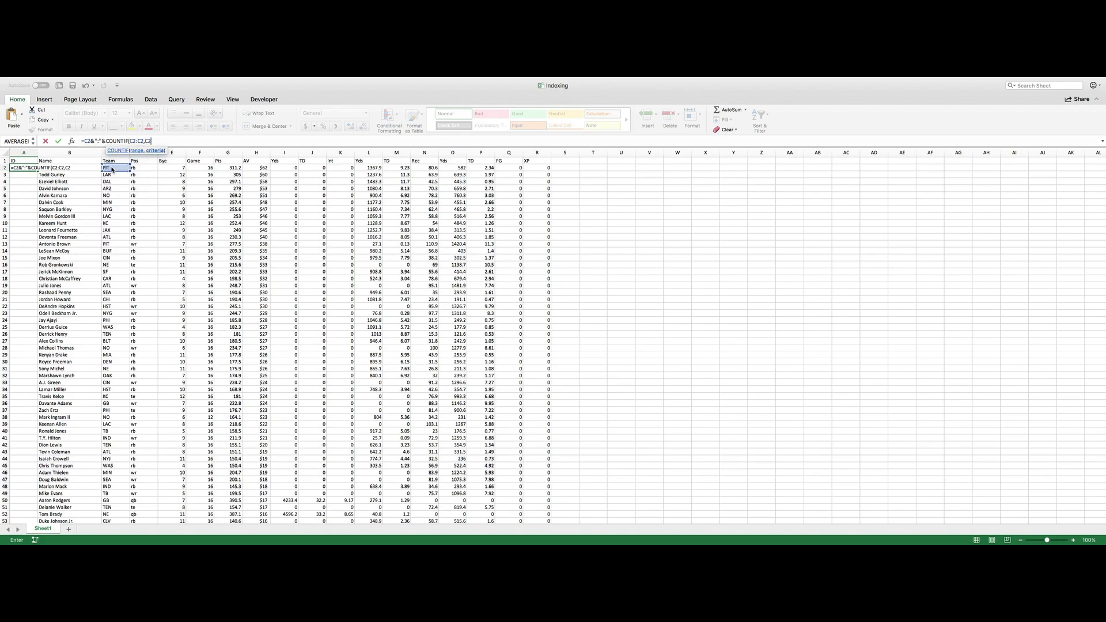
Step: Anchor the start of the COUNTIF range as $C$2, close the parenthesis, and commit =C2&":"&COUNTIF($C$2:C2,C2) in A2
left_click(129, 141)
key("F4")
left_click(143, 142)
left_click(182, 139)
type(")")
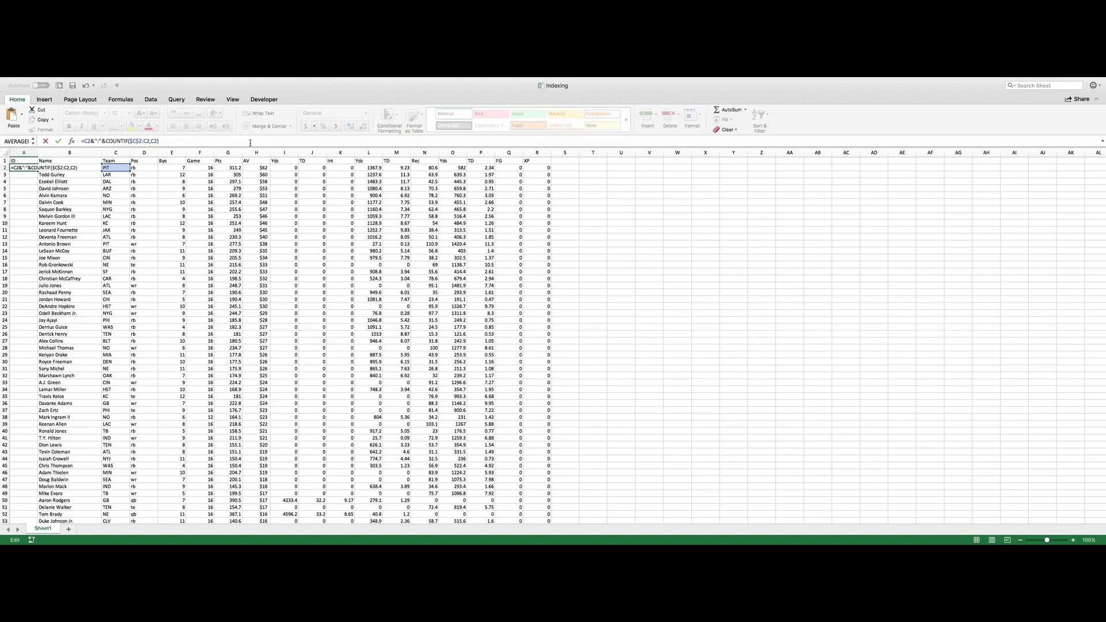
key("Return")
Step: Fill the ID formula from A2 down the column for all players
key("super+c")
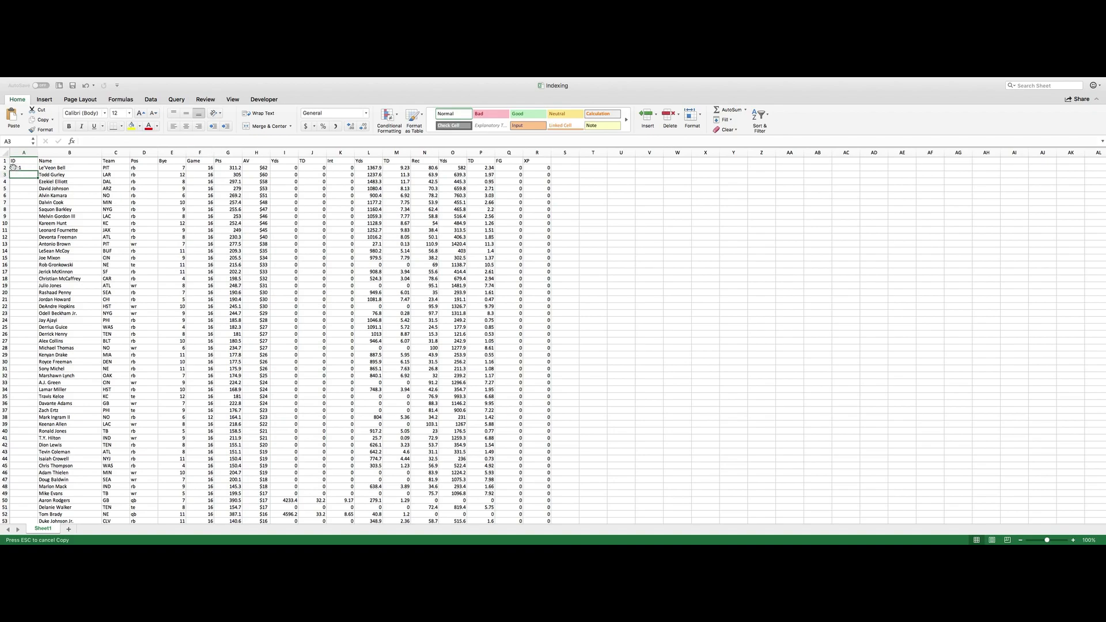
left_click(18, 167)
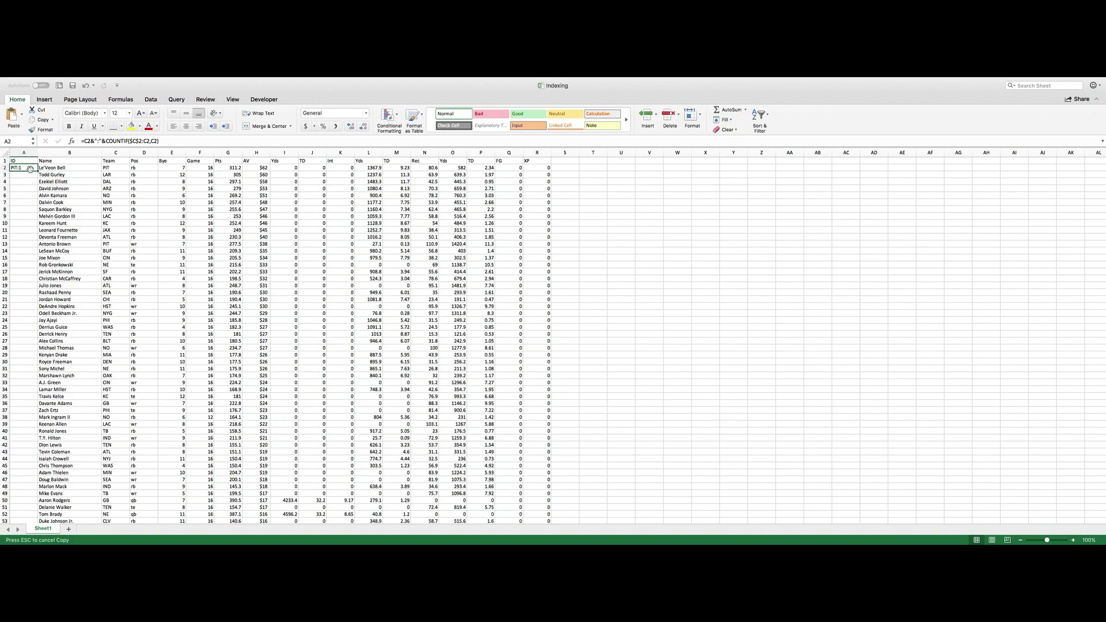
left_click(72, 168)
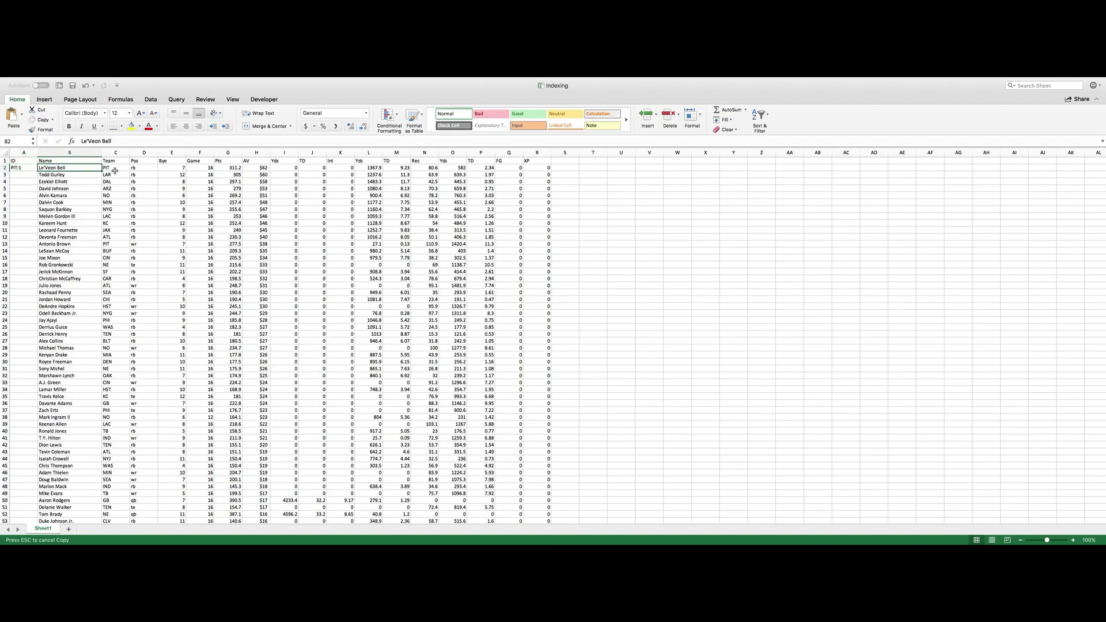
left_click(26, 168)
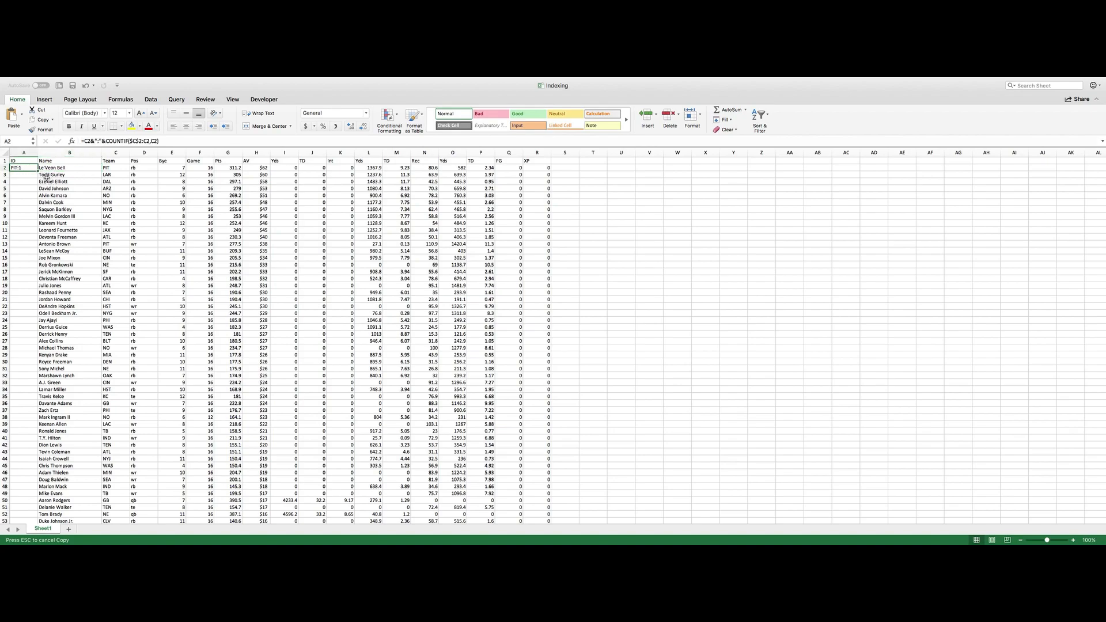
double_click(38, 171)
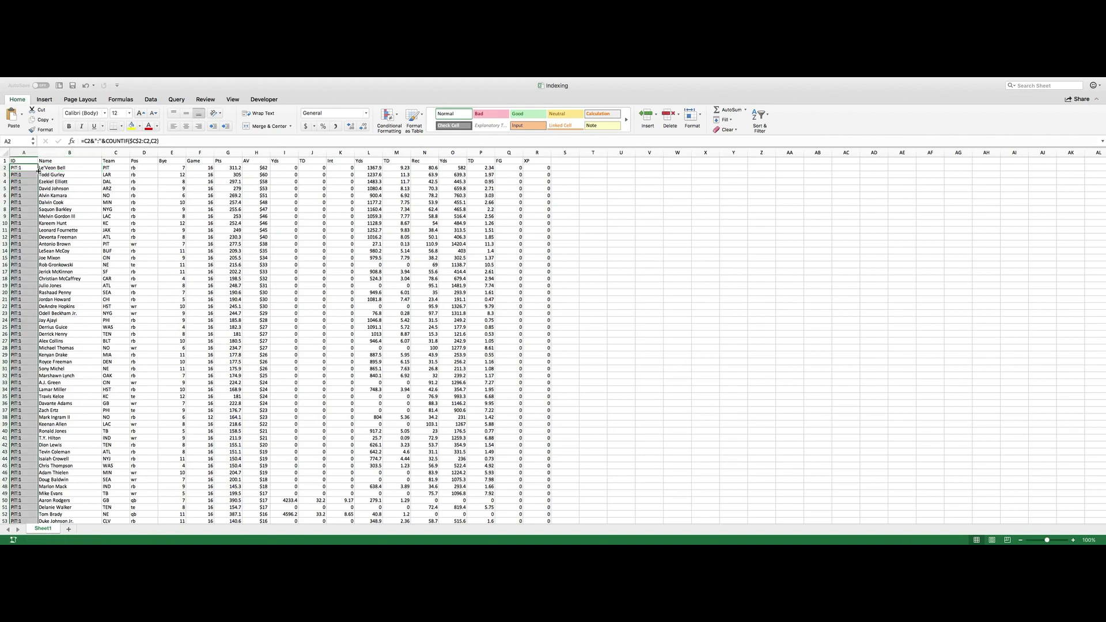
Step: Examine the filled IDs and how the COUNTIF range expands in the formula for the second PIT player in A13
left_click_drag(30, 176, 32, 238)
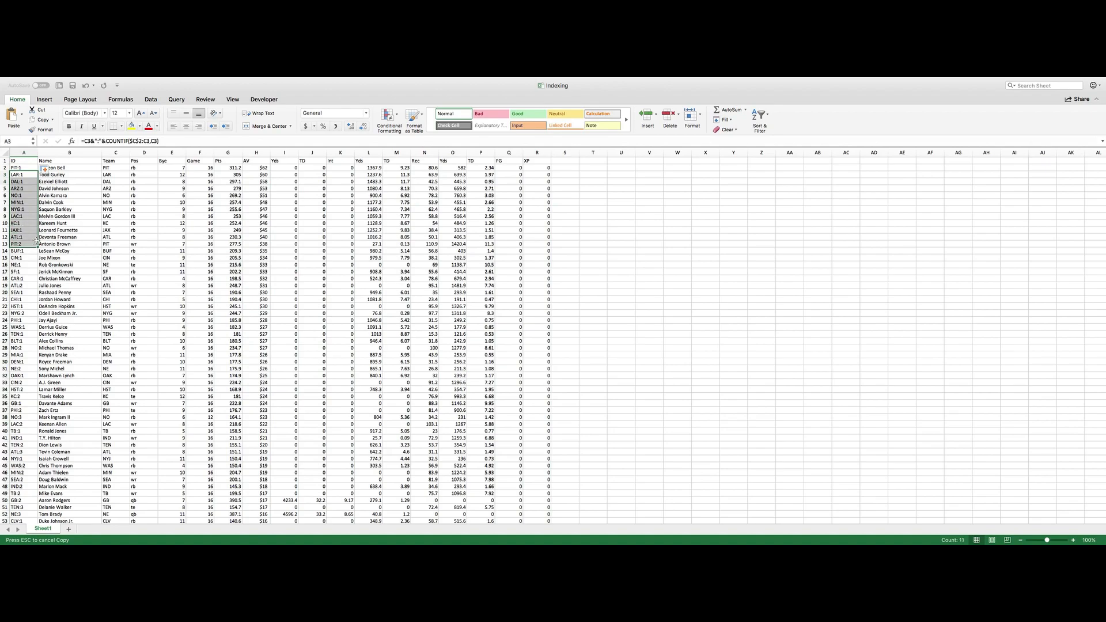
left_click(51, 246)
left_click(19, 244)
left_click(108, 244)
left_click(25, 244)
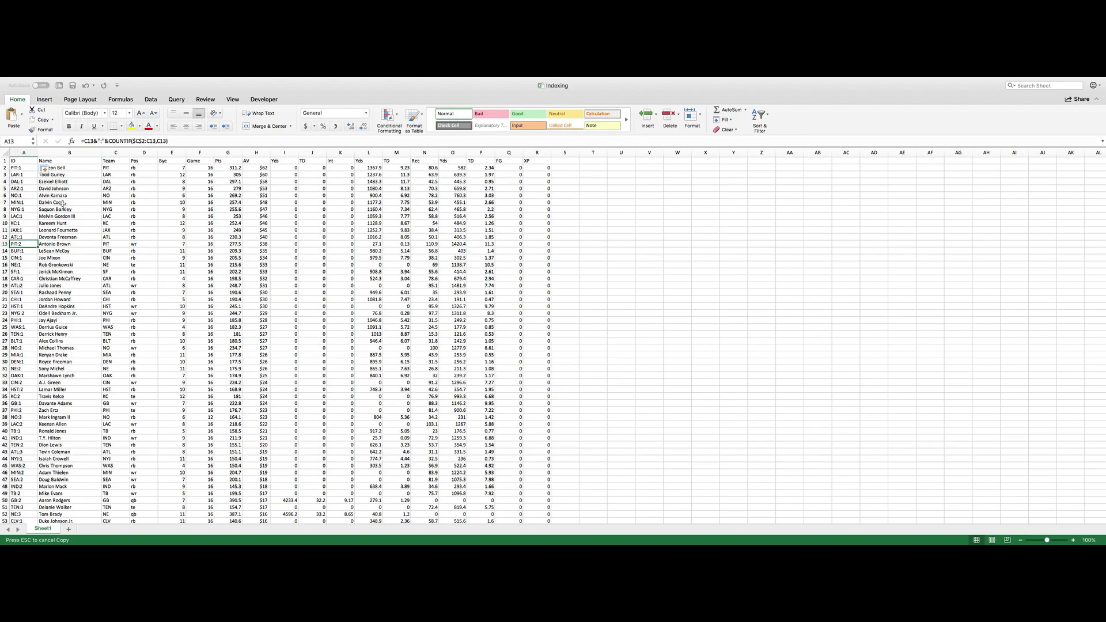
left_click(136, 141)
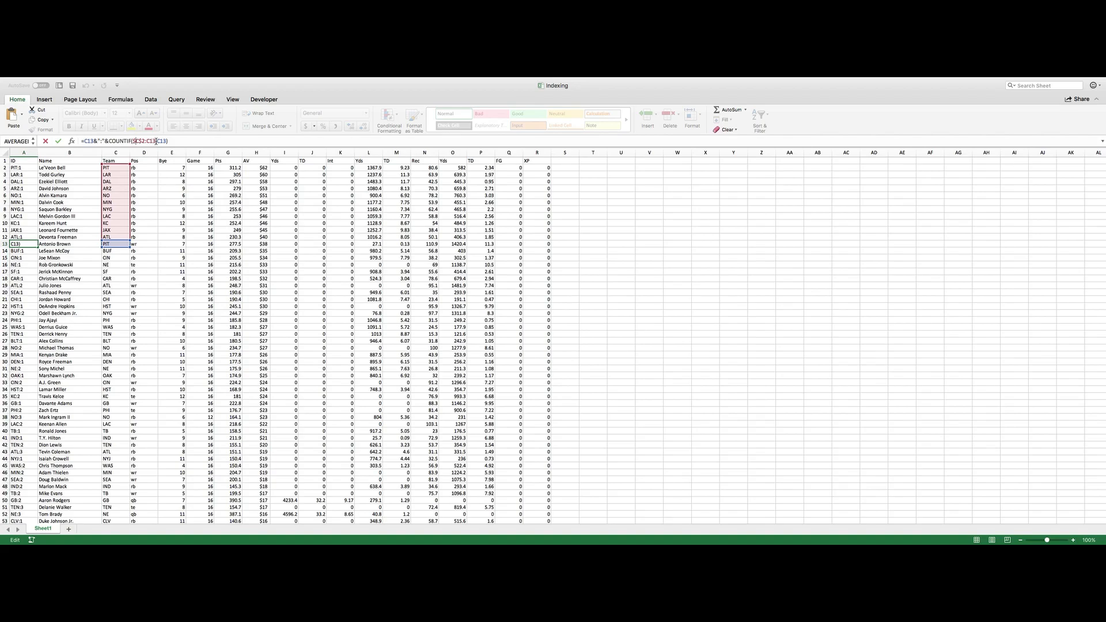
key("Return")
key("Up")
key("Up")
key("Up")
key("Up")
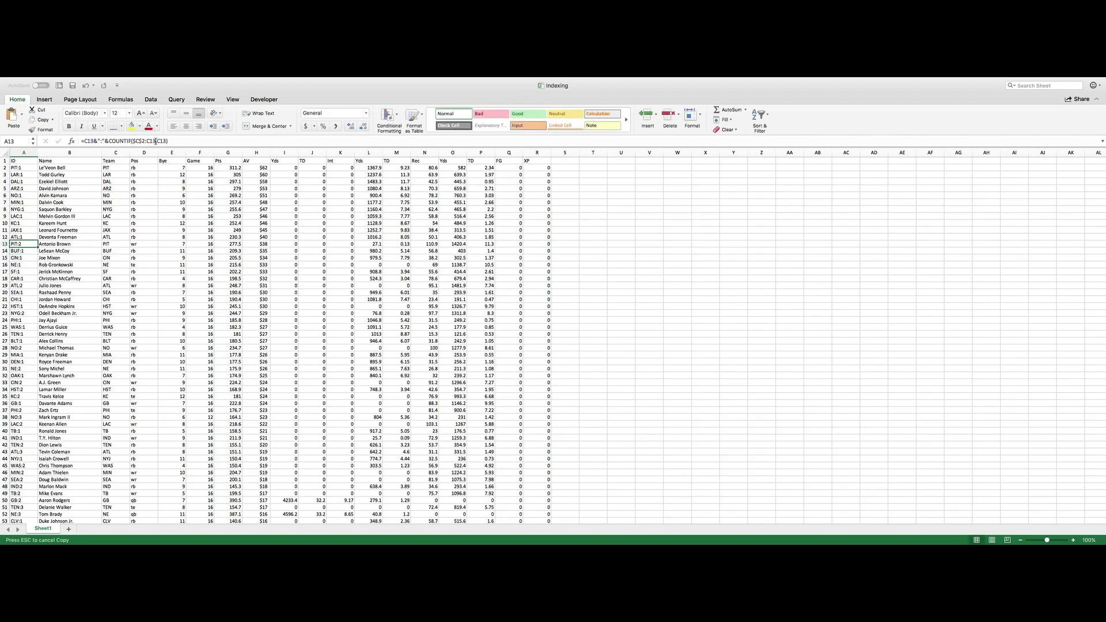
Step: Examine the generated IDs and COUNTIF formulas down column A for the remaining players
key("Down")
key("Down")
key("Down")
key("Down")
key("Down")
key("Down")
key("Down")
key("Down")
key("Down")
key("Down")
key("Down")
key("Down")
key("Down")
key("Down")
key("Down")
key("Down")
key("Down")
key("Down")
key("Down")
key("Down")
key("Down")
key("Down")
key("Down")
key("Down")
key("Down")
key("Down")
key("Down")
key("Down")
key("Down")
key("Down")
key("Down")
key("Down")
key("Down")
key("Down")
key("Down")
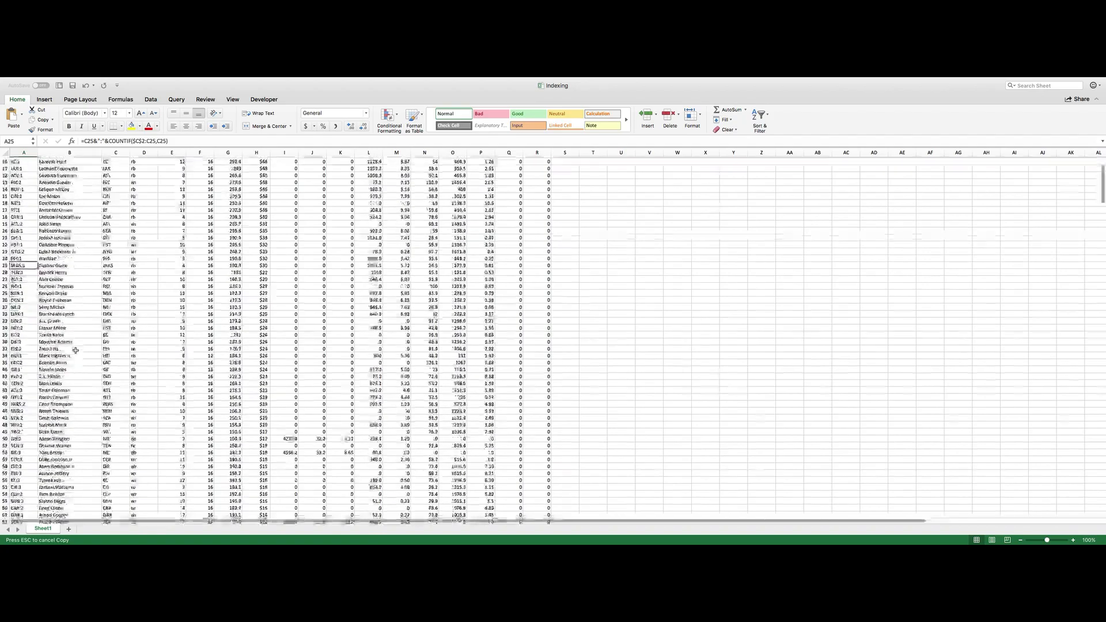
scroll(67, 349, "up", 12)
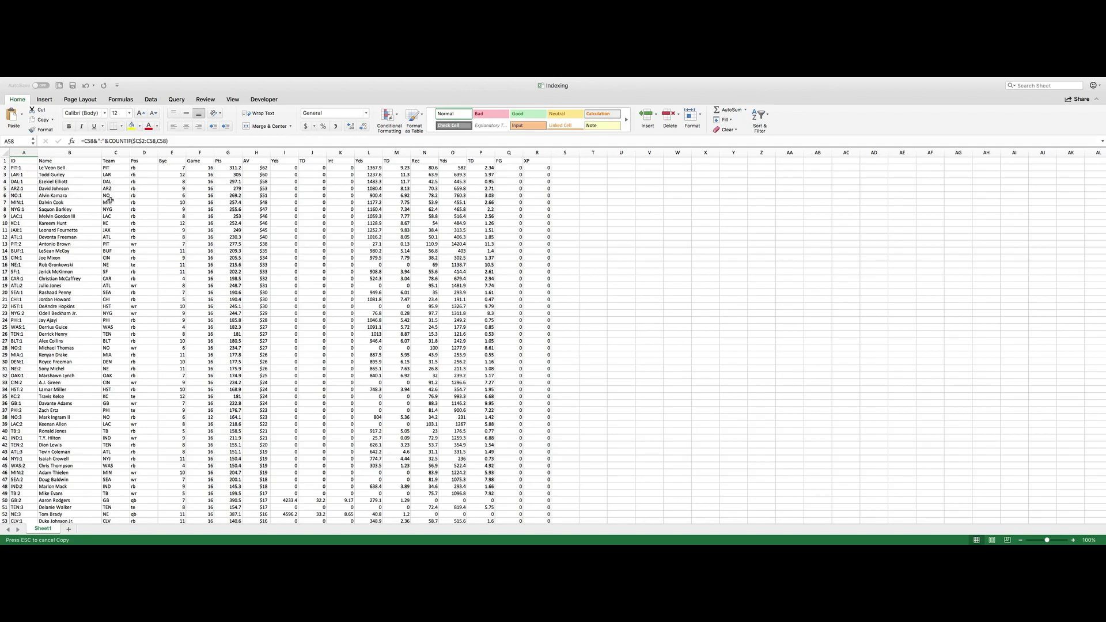
Step: Add a second worksheet and rename the sheet holding the imported player data as Data Import
left_click(69, 529)
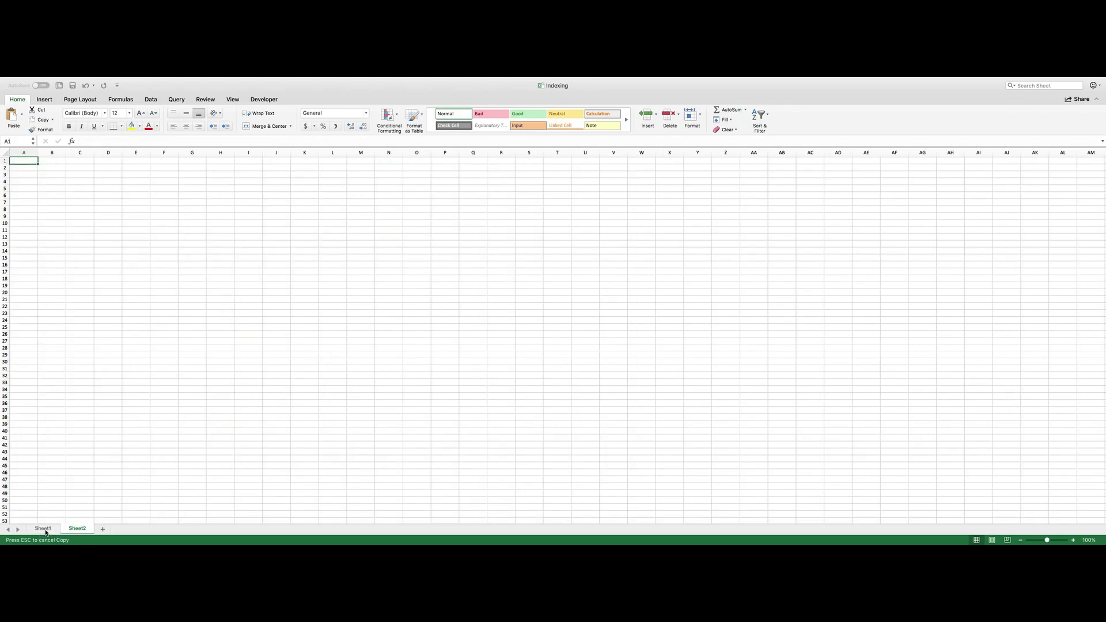
left_click(52, 529)
type("Data IMpor")
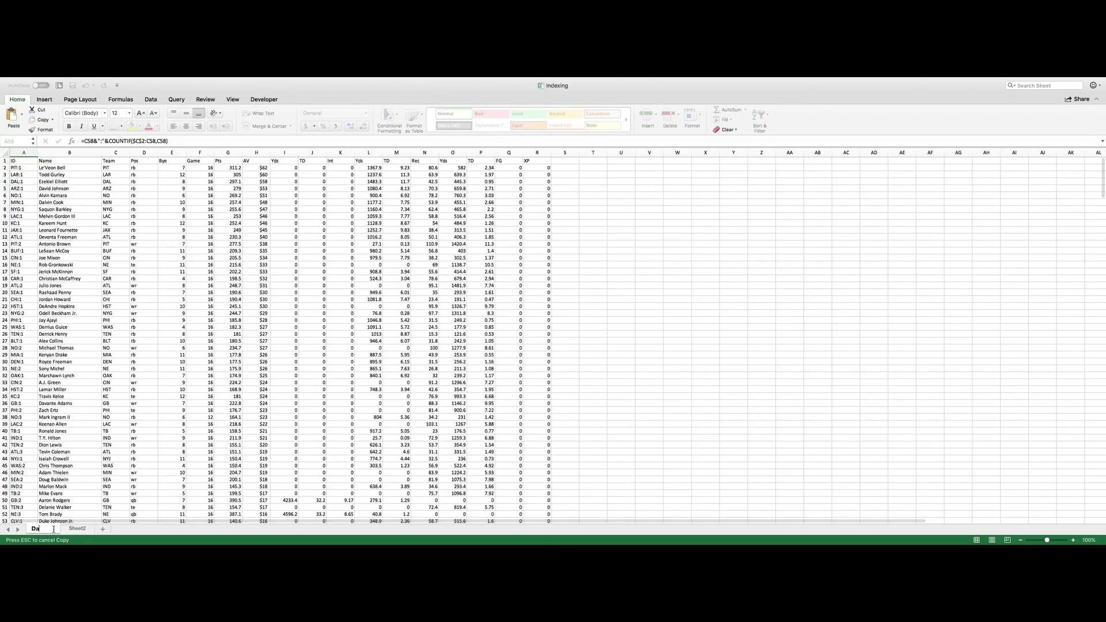
key("BackSpace")
key("BackSpace")
key("BackSpace")
key("BackSpace")
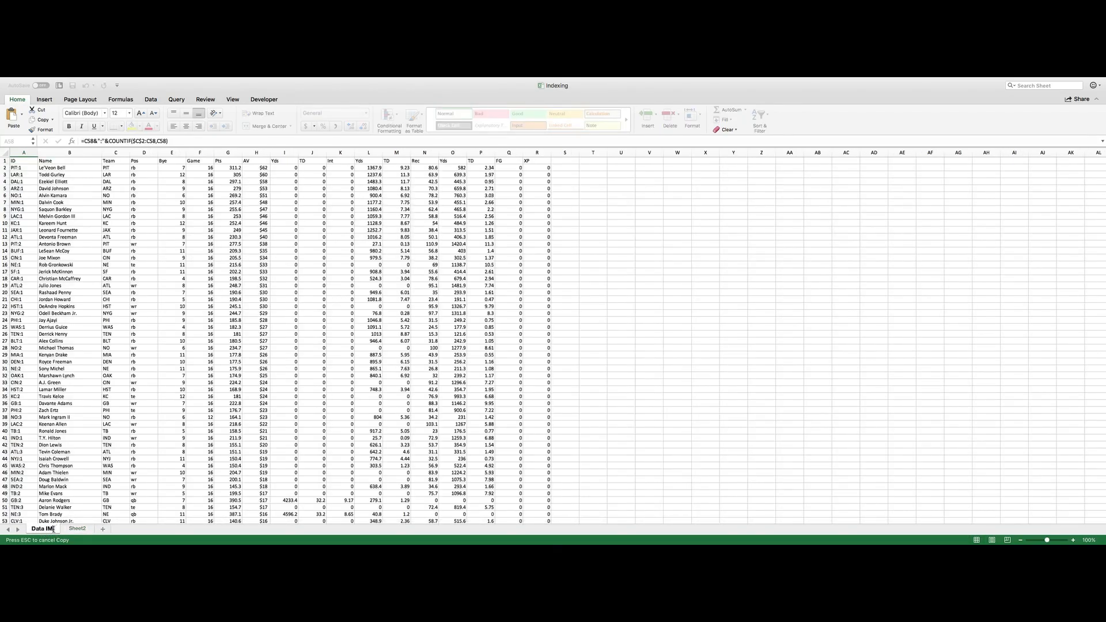
type("mport")
Step: Rename the new blank sheet as Projections
left_click(87, 529)
double_click(90, 529)
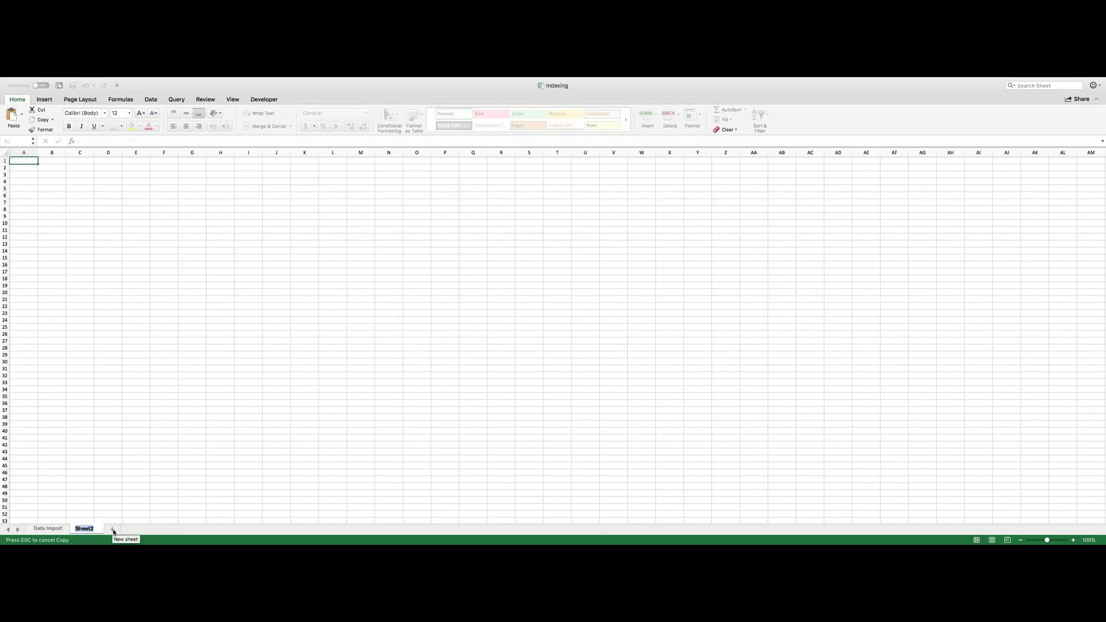
type("Projections")
key("Return")
left_click(129, 194)
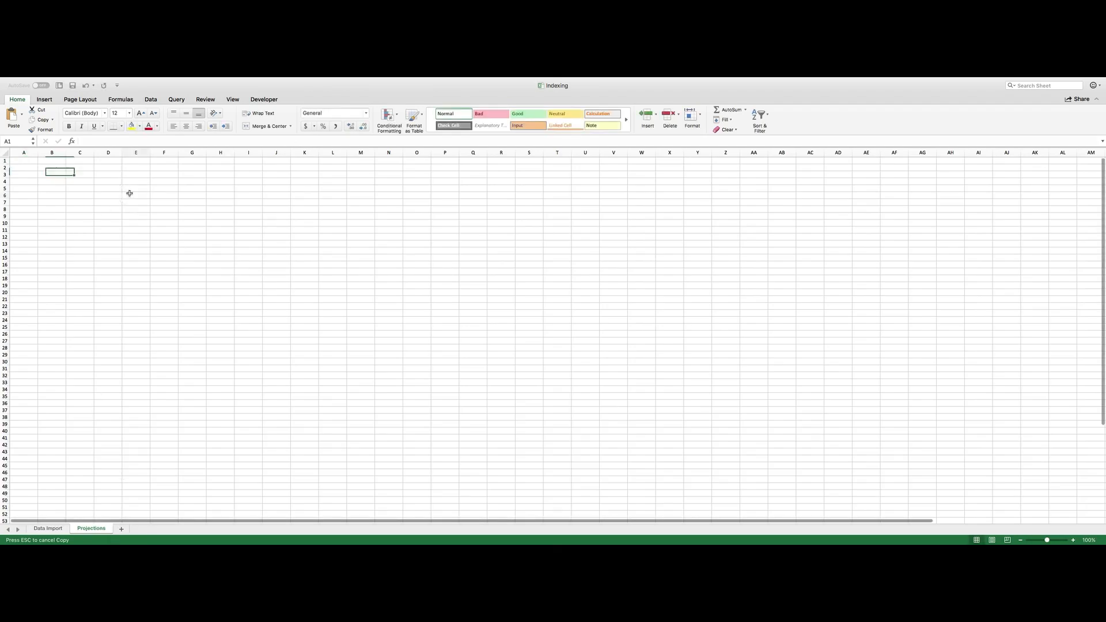
left_click(48, 166)
left_click(76, 168)
left_click(52, 168)
left_click(86, 167)
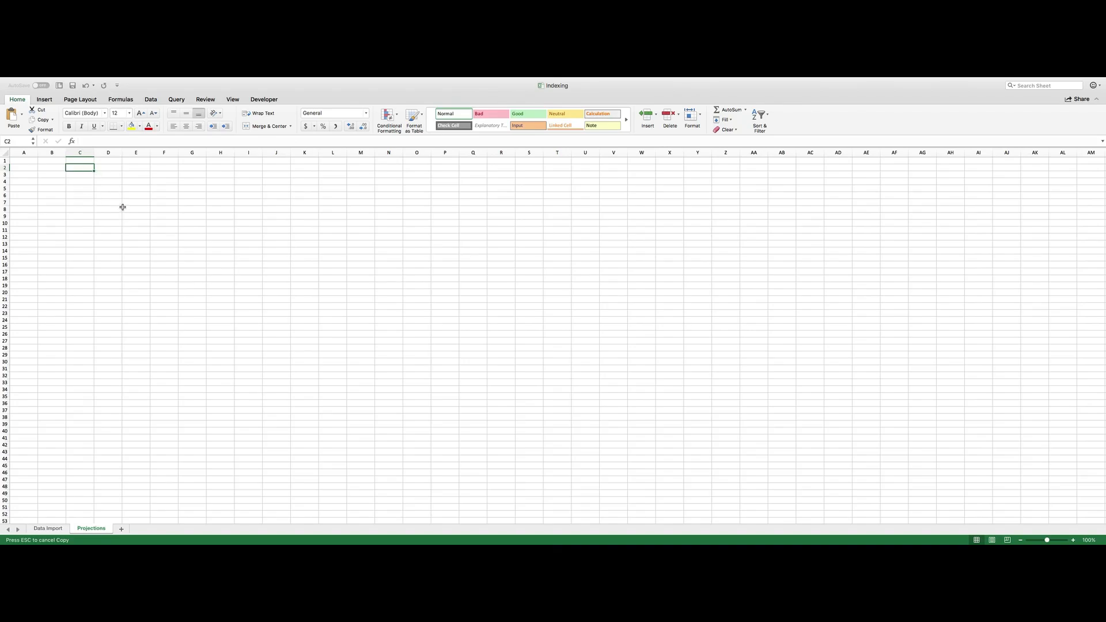
Step: Enter the label Team in B2 of the Projections sheet and widen column B
left_click(62, 168)
type("Team")
key("Tab")
left_click(63, 175)
left_click_drag(66, 152, 82, 153)
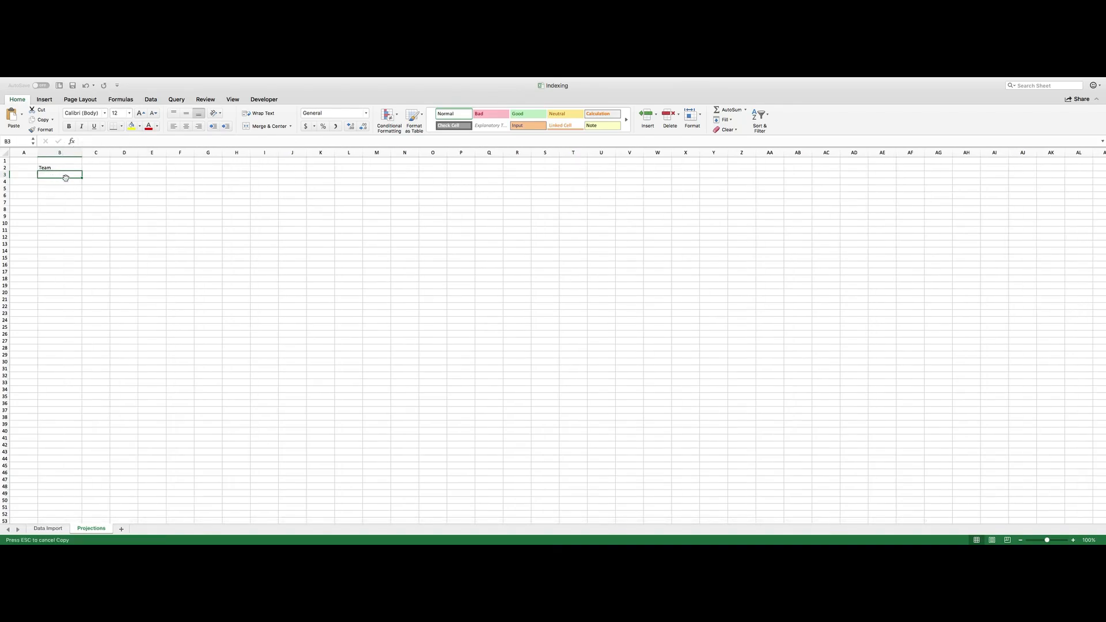
Step: Enter the headers Player Name in B3 and ID # in C3
type("PLay")
key("BackSpace")
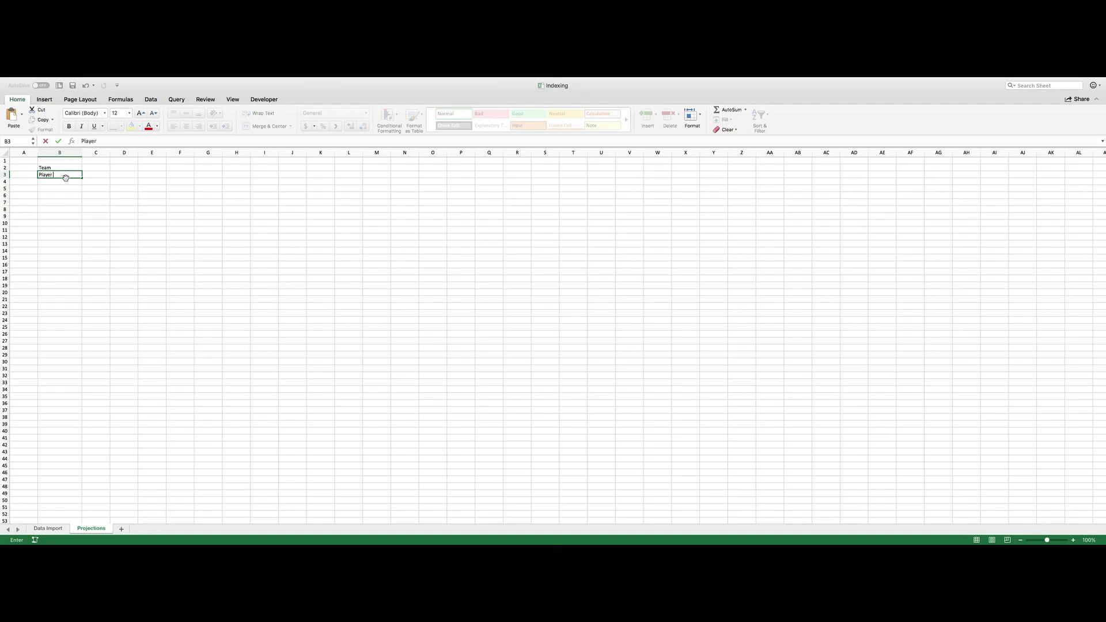
key("Tab")
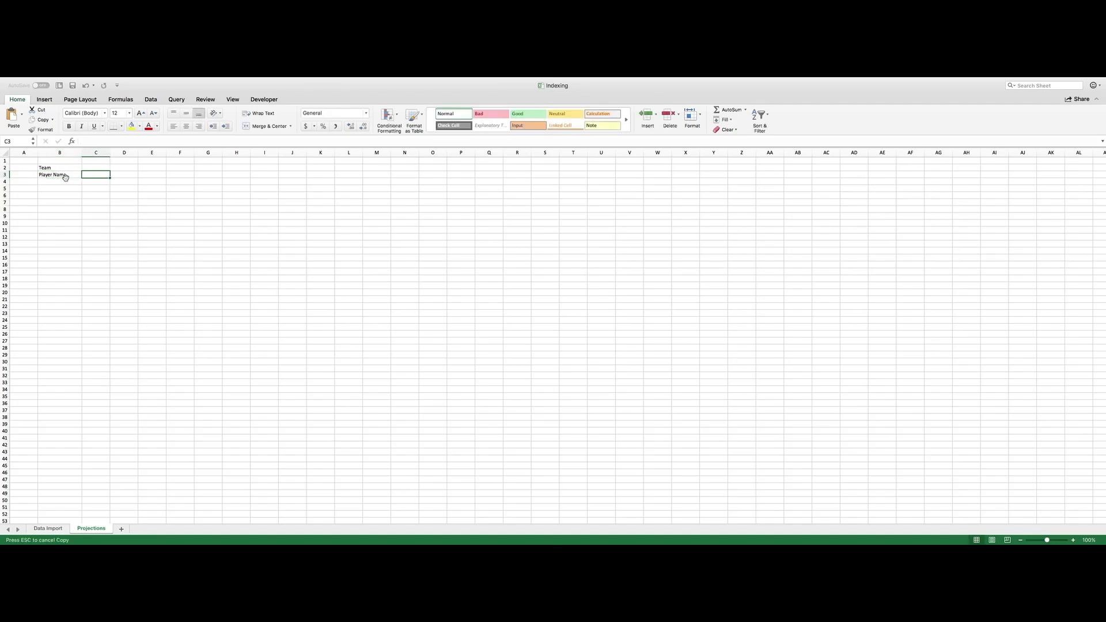
key("BackSpace")
key("Return")
Step: Number the rows under the ID # header from 1 to 15 in C4:C18 by entering 1, 2, 3 and filling the series down
type("1")
key("Return")
type("2")
key("Return")
type("3")
key("Return")
left_click_drag(104, 182, 104, 289)
left_click_drag(104, 222, 107, 257)
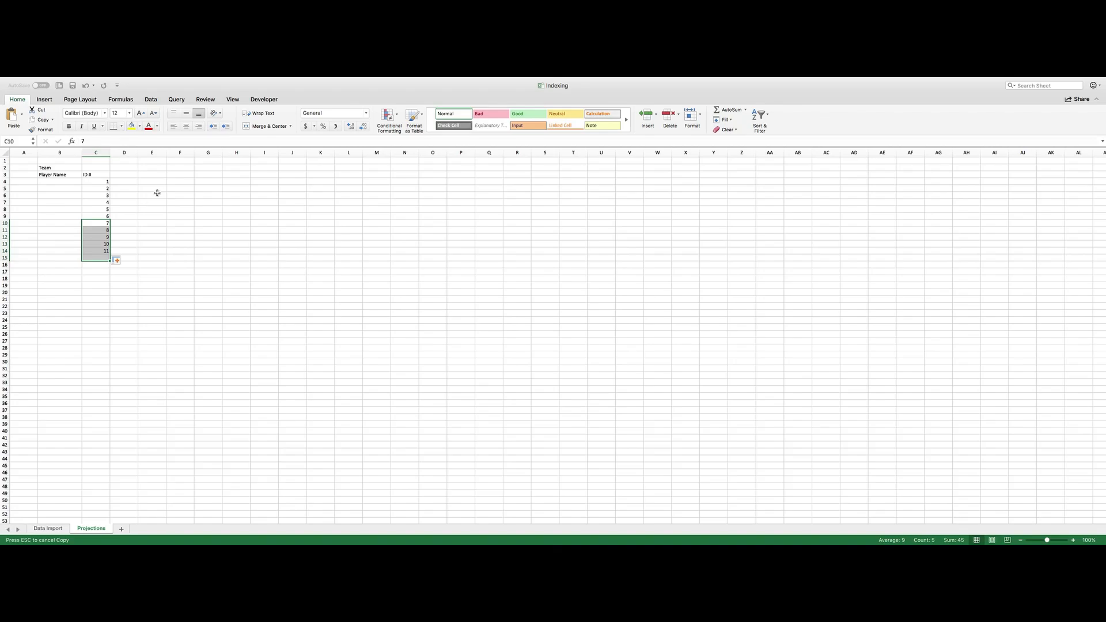
left_click_drag(95, 181, 109, 278)
left_click(58, 180)
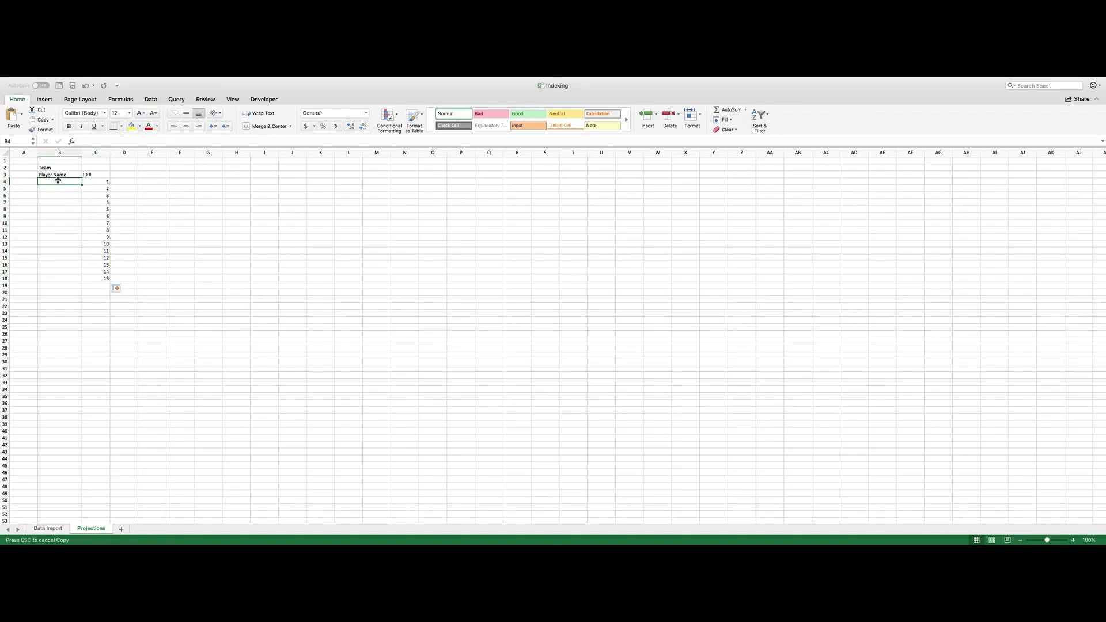
left_click(100, 169)
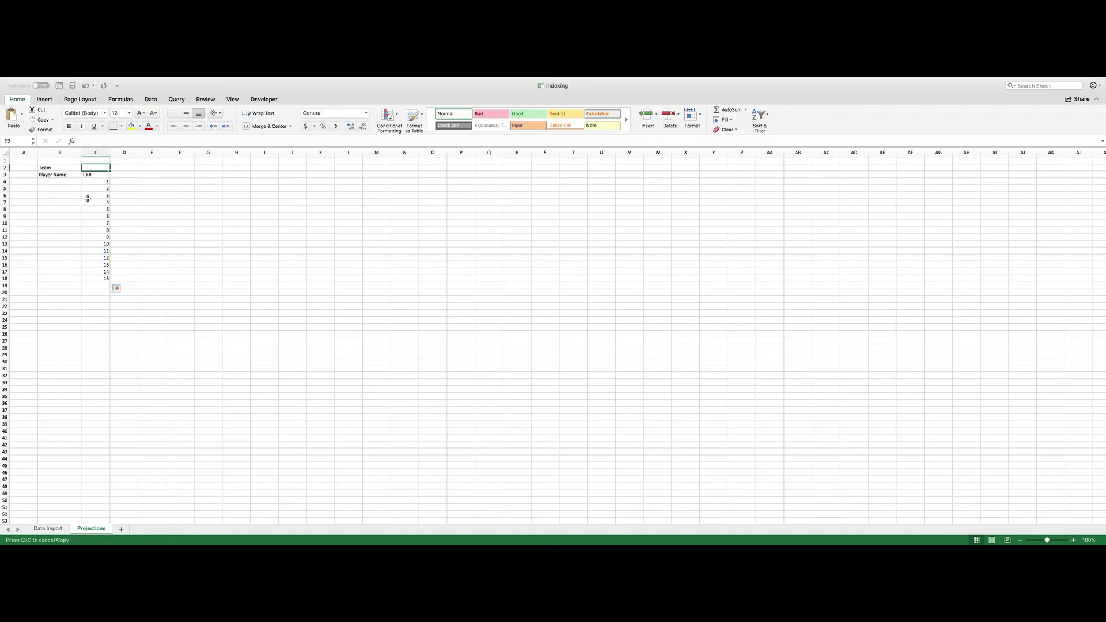
Step: Switch to the Opportunity_Projections v2 workbook and copy the team abbreviations ARI to WAS from AB2:AB33 on the Team Ranks sheet
left_click(45, 531)
key("ctrl+Left")
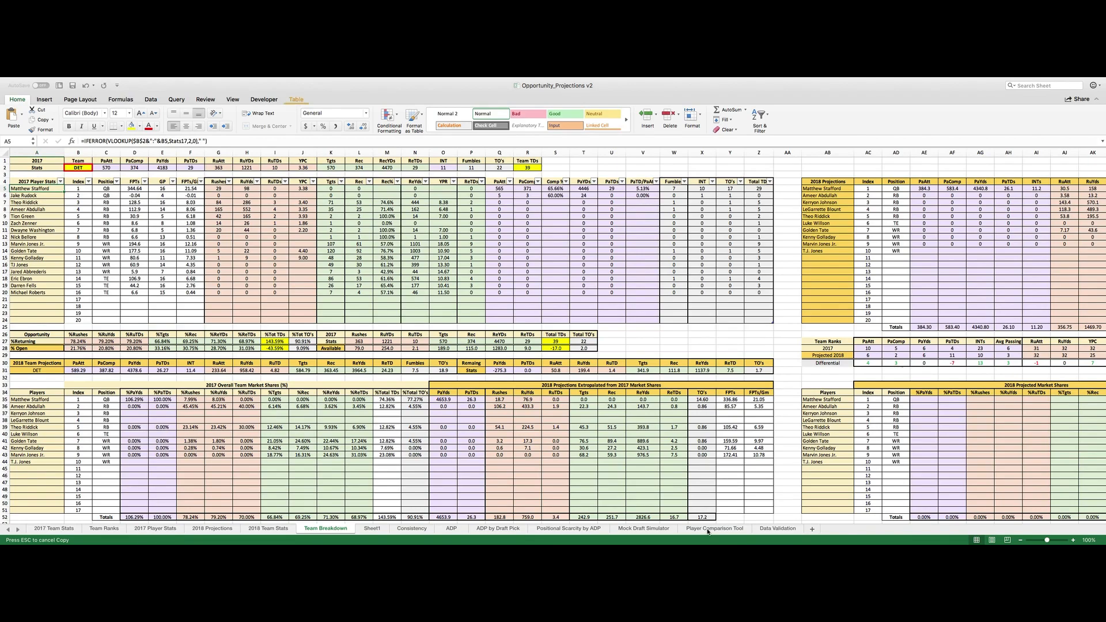
left_click(772, 531)
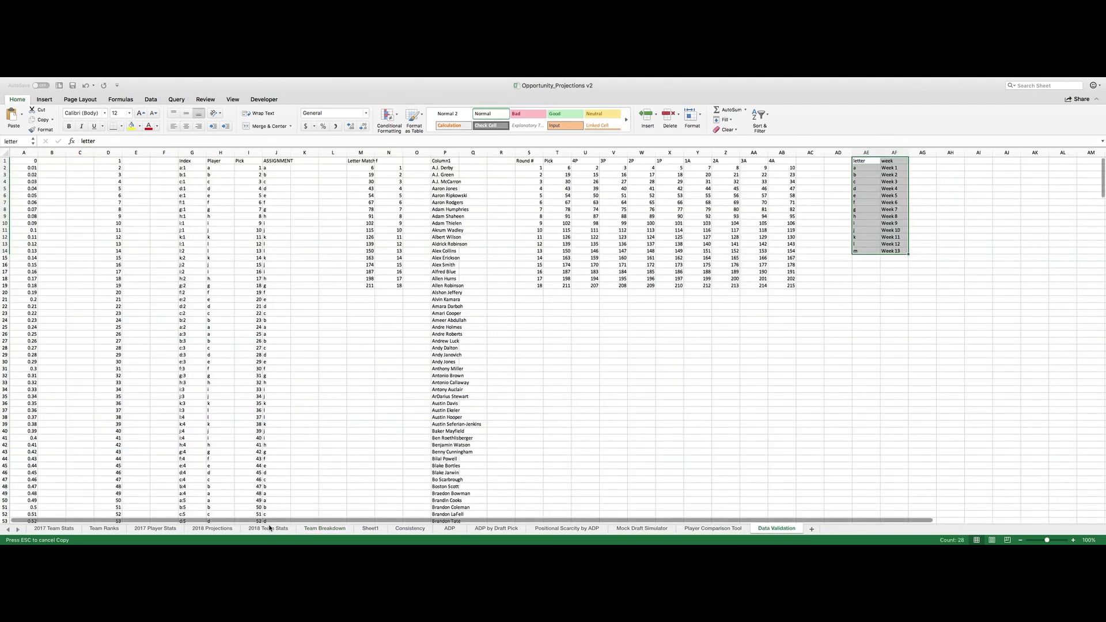
left_click(92, 530)
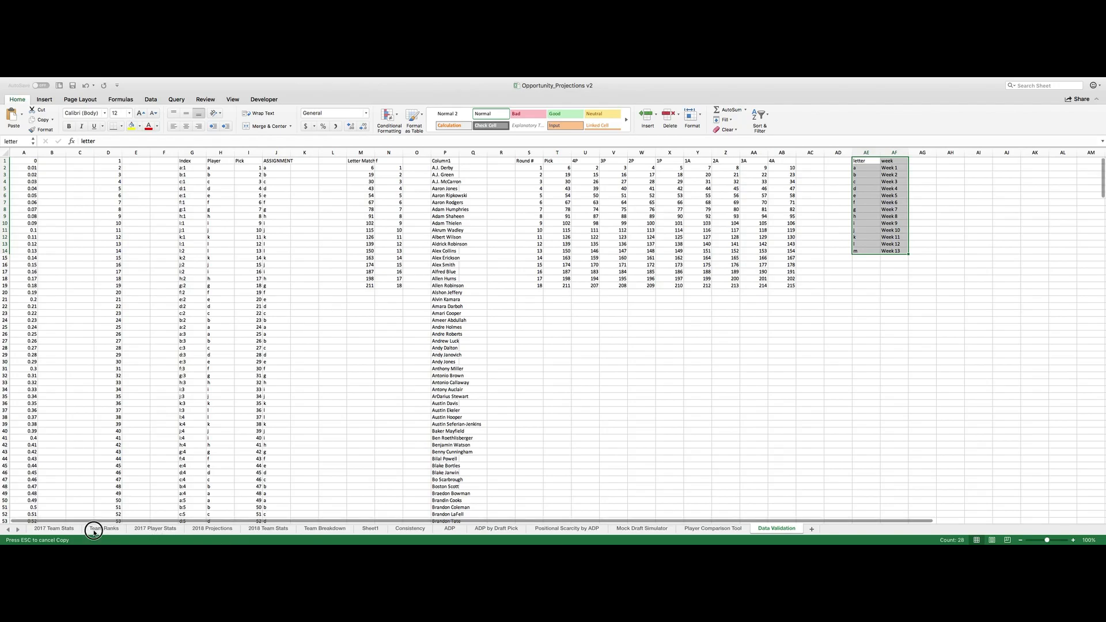
left_click_drag(322, 167, 321, 382)
key("ctrl+c")
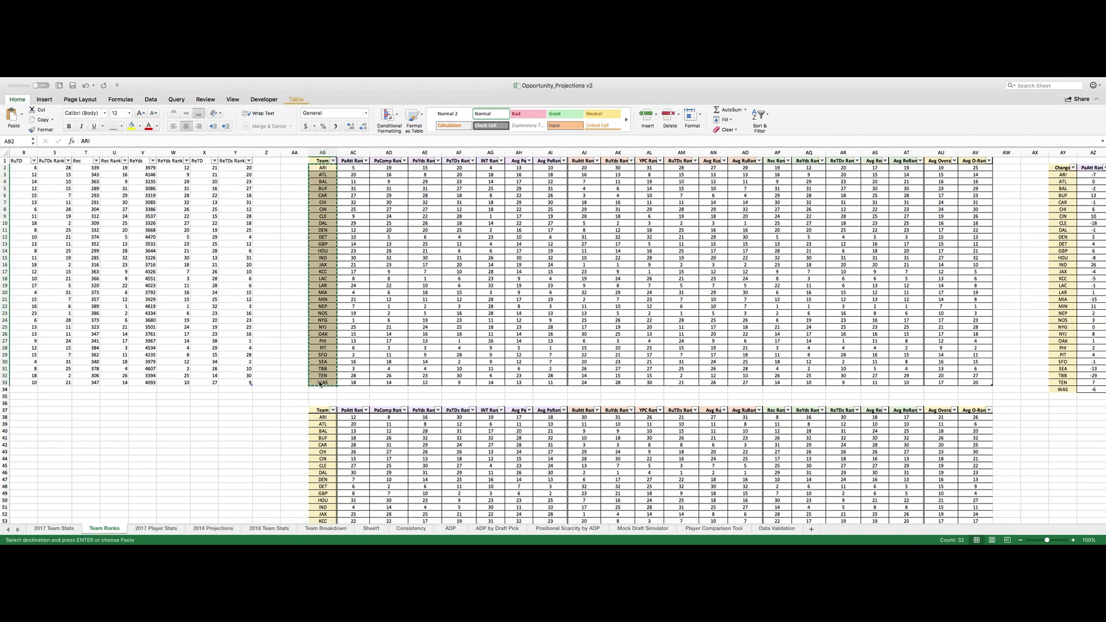
Step: Return to the Indexing workbook and add a sheet named Data Validation after Projections
key("ctrl+Right")
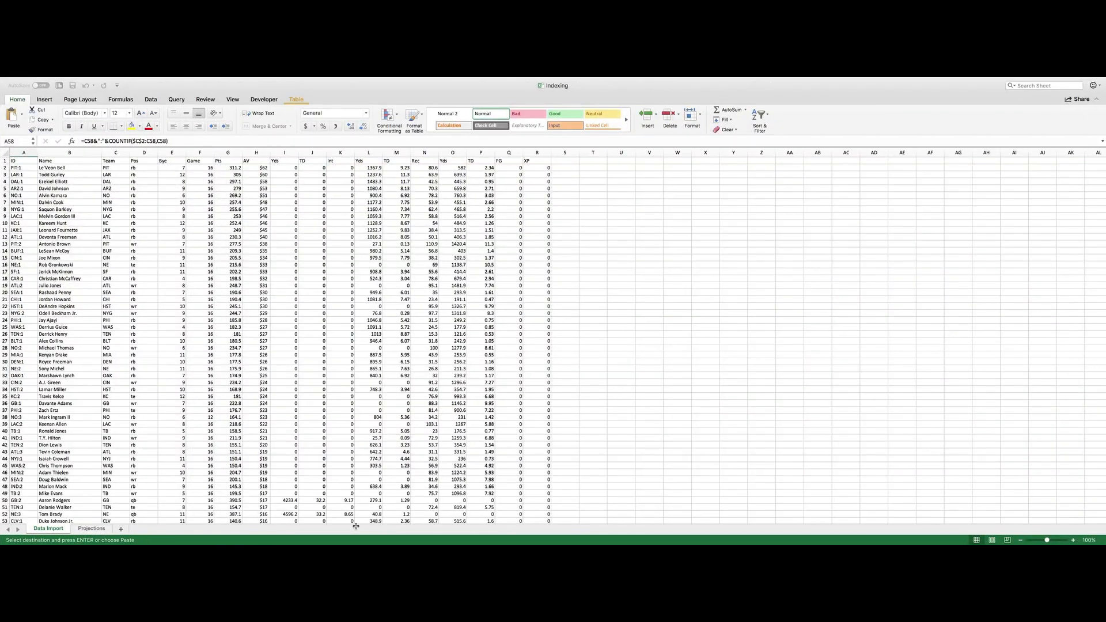
left_click(120, 529)
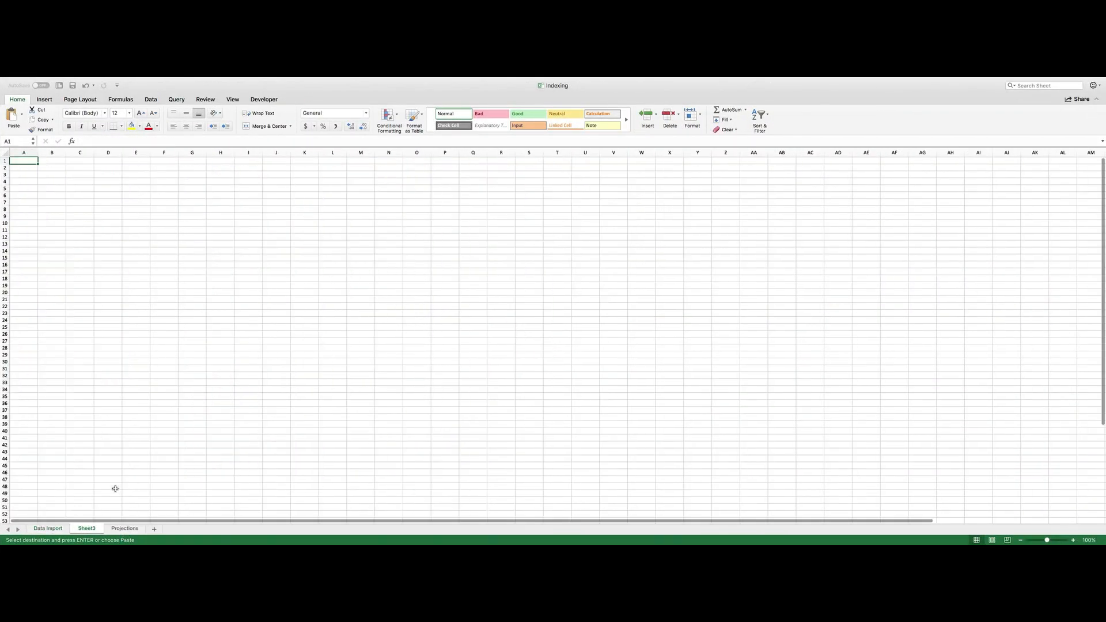
left_click_drag(94, 529, 144, 528)
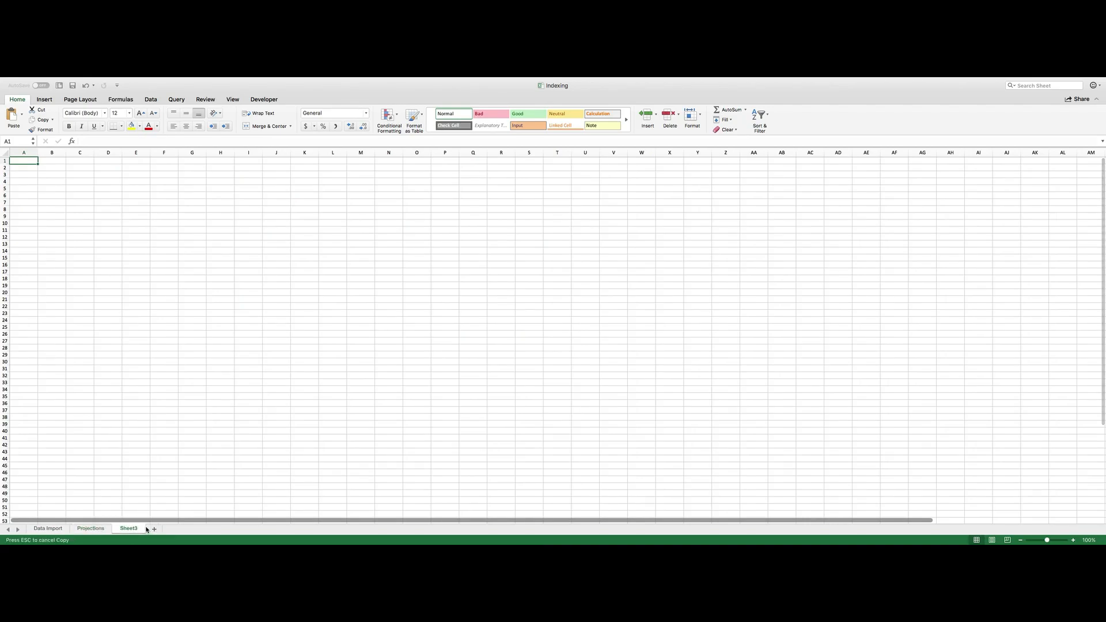
double_click(131, 529)
type("Da")
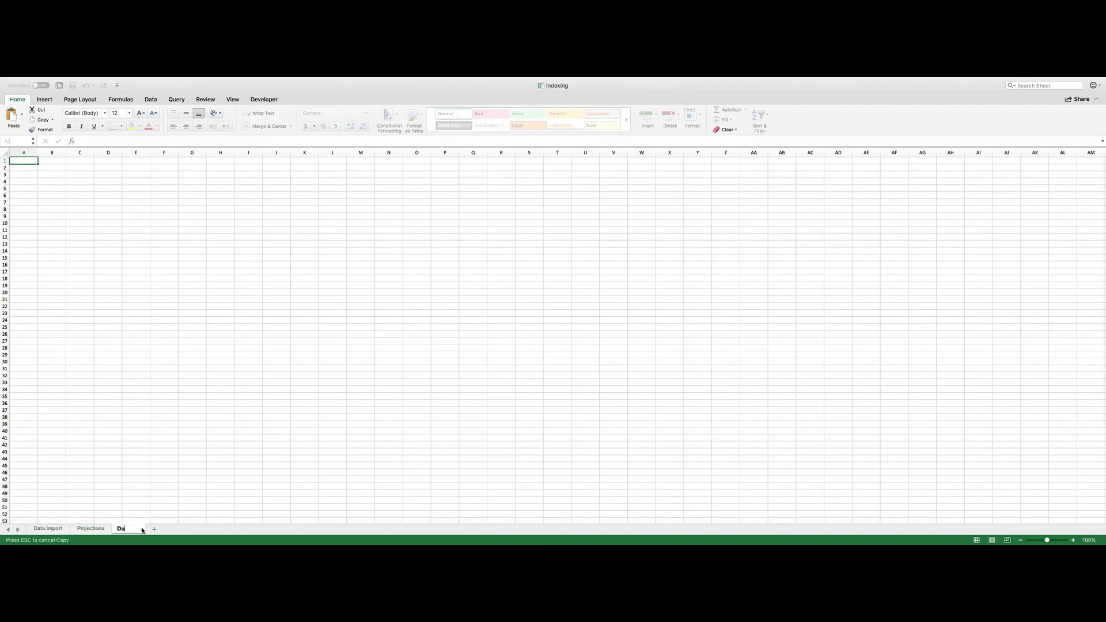
type("ta Validation")
key("Return")
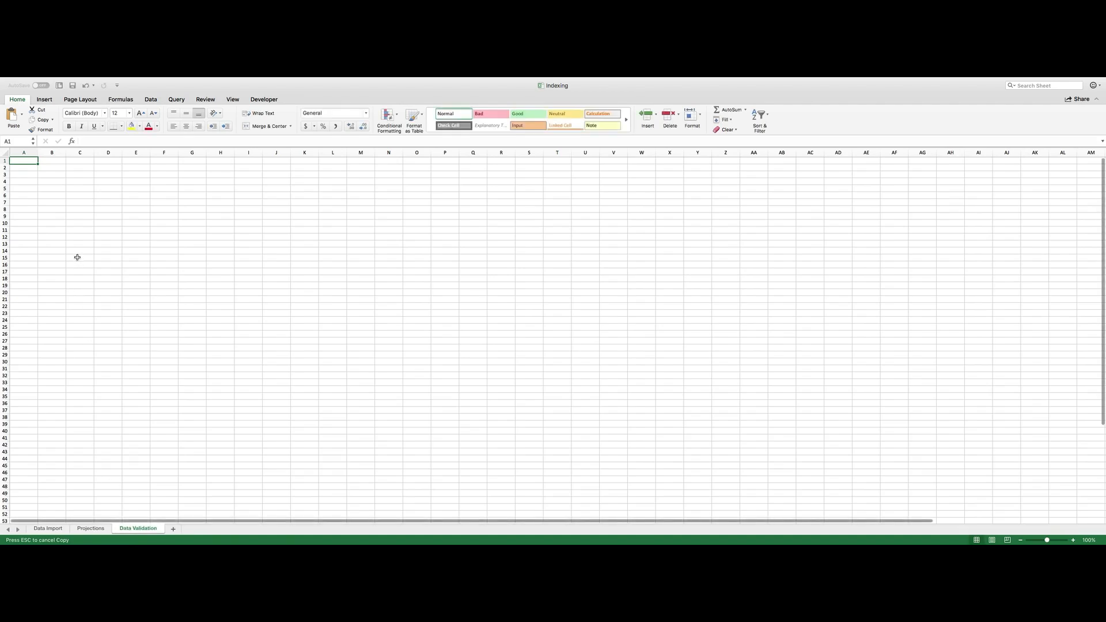
Step: Paste the copied team abbreviations into column A of the Data Validation sheet from A1, without their source formatting
right_click(32, 162)
left_click(57, 190)
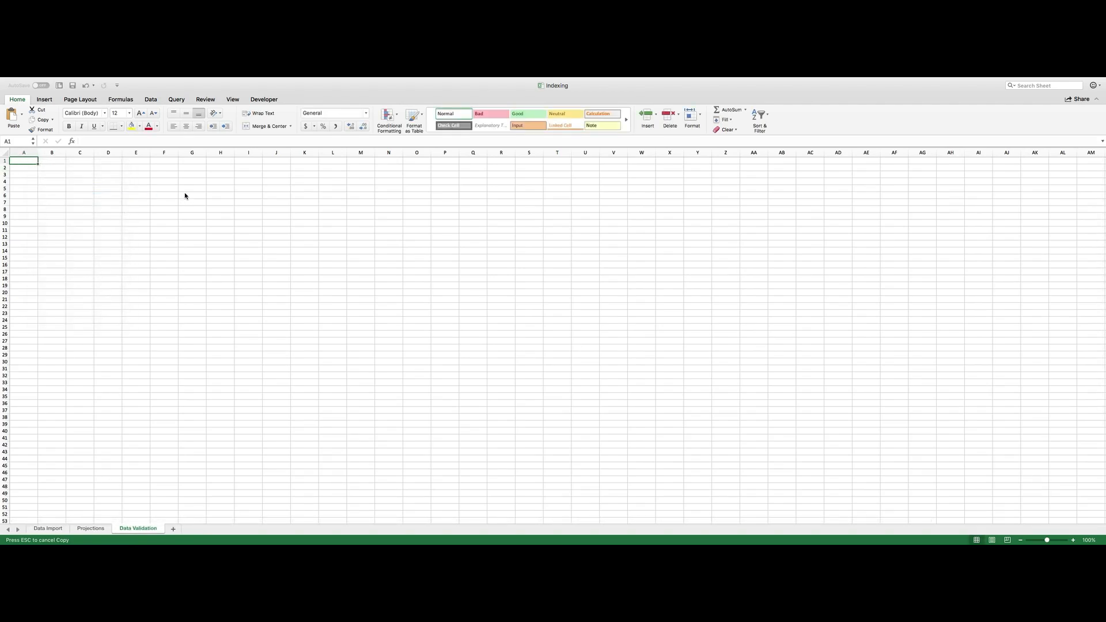
left_click(174, 176)
left_click(243, 273)
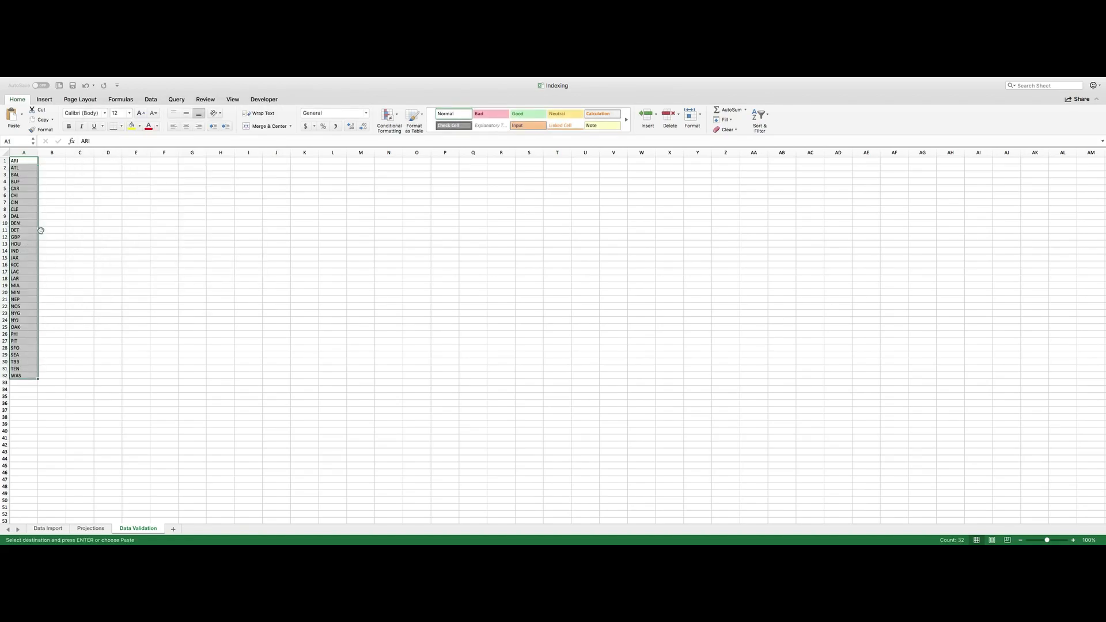
Step: Open the data validation settings for the team cell C2 on Projections and allow only values from a List
left_click(89, 529)
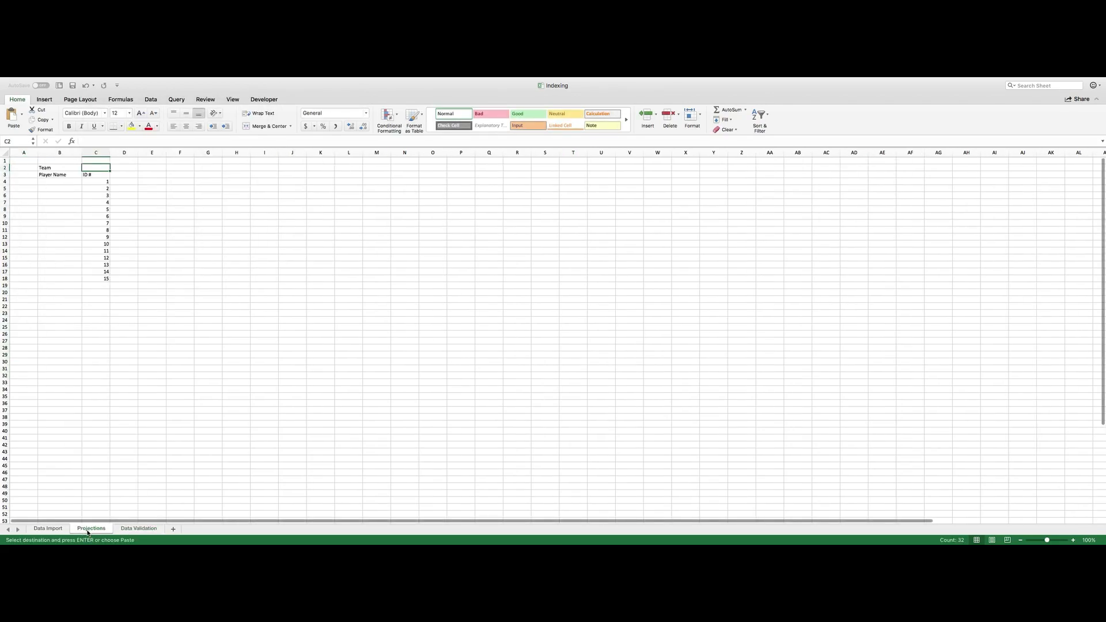
left_click(123, 166)
left_click(99, 167)
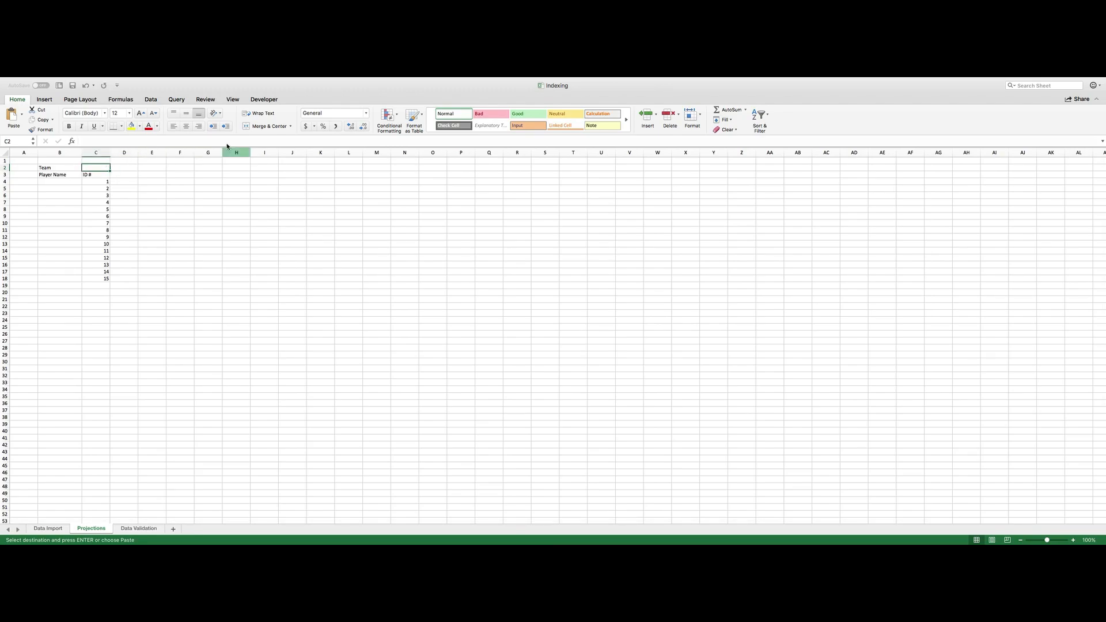
left_click(152, 99)
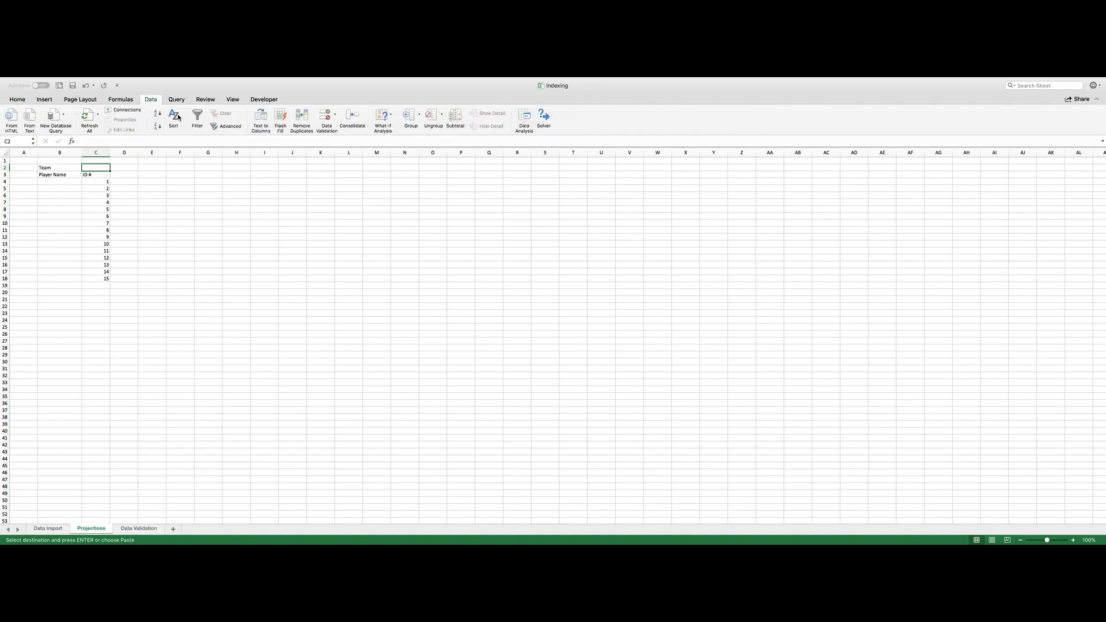
left_click(335, 117)
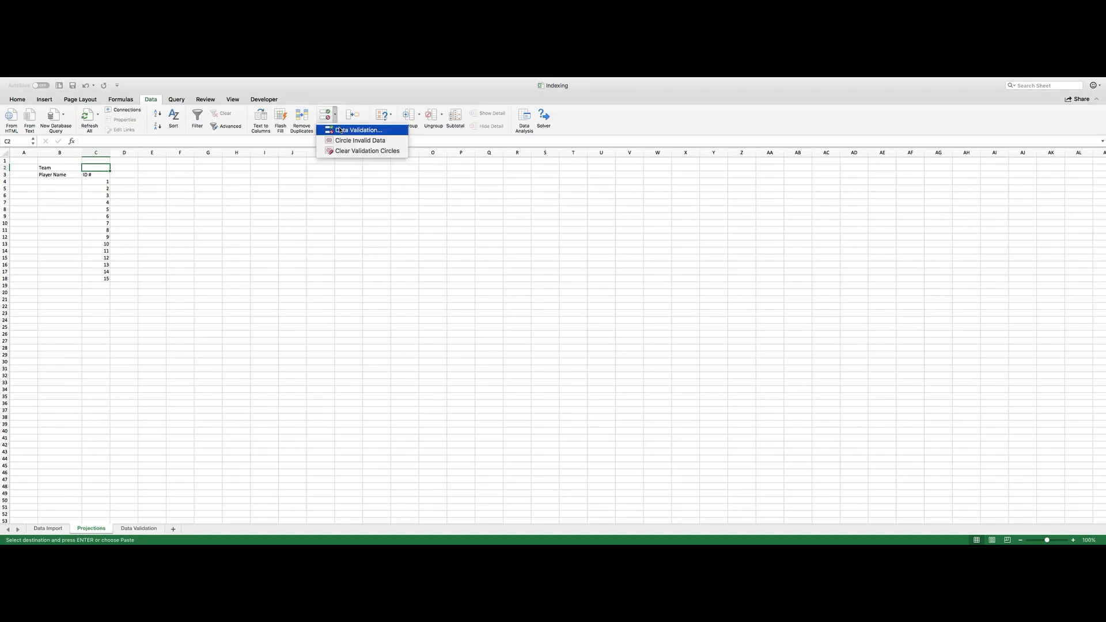
left_click(344, 131)
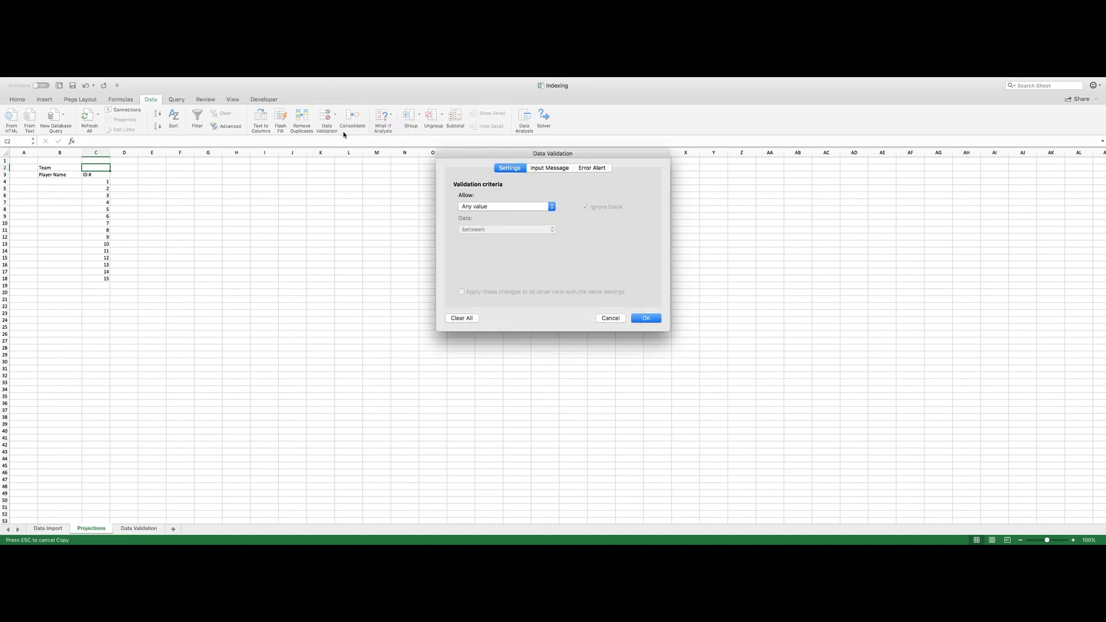
left_click(478, 205)
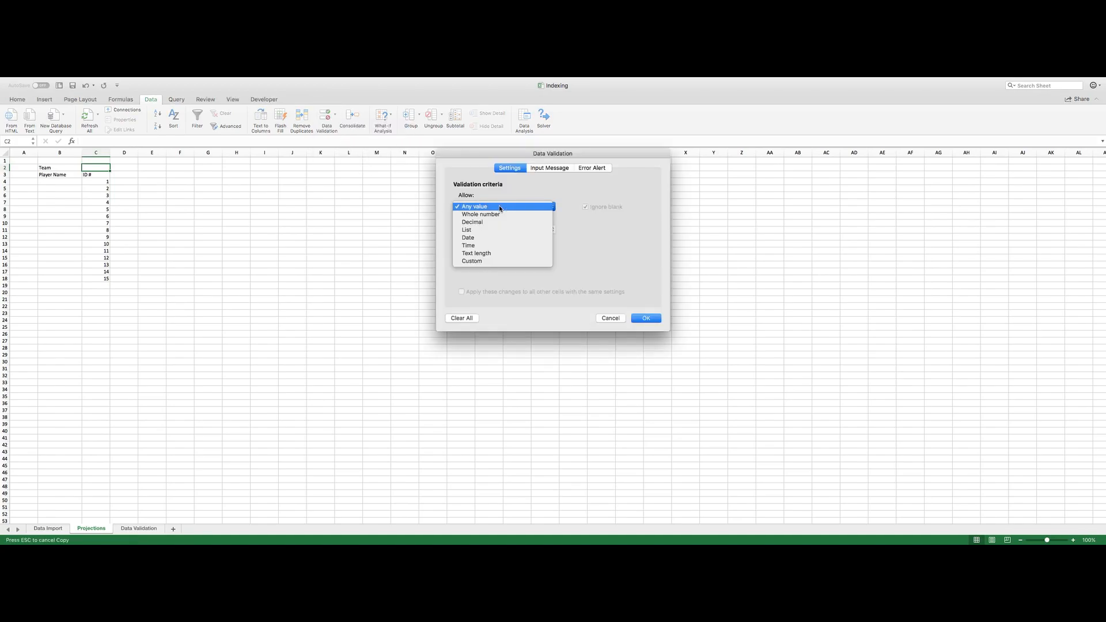
left_click(476, 230)
Step: Set the list source to ='Data Validation'!$A$1:$A$32 and apply the validation to C2
left_click(548, 254)
left_click(647, 254)
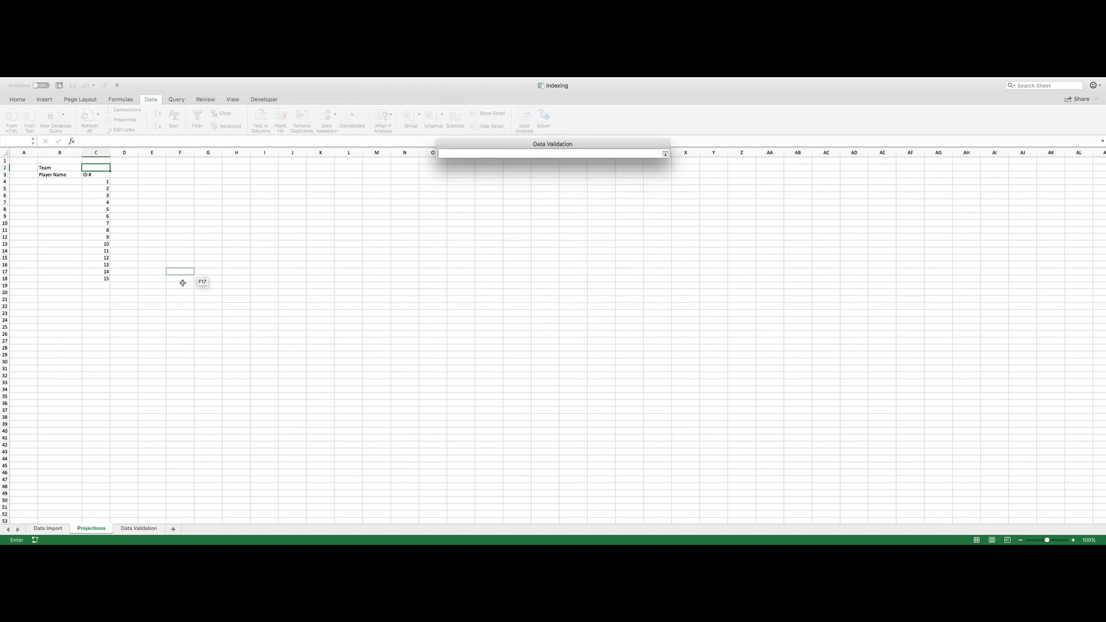
left_click(132, 531)
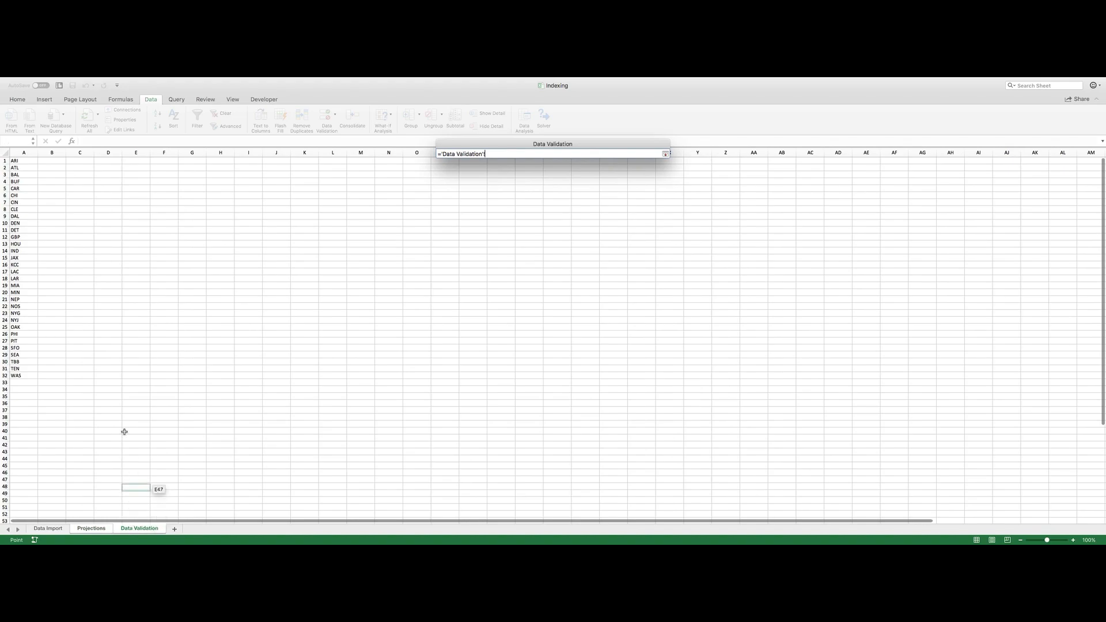
left_click_drag(23, 161, 29, 373)
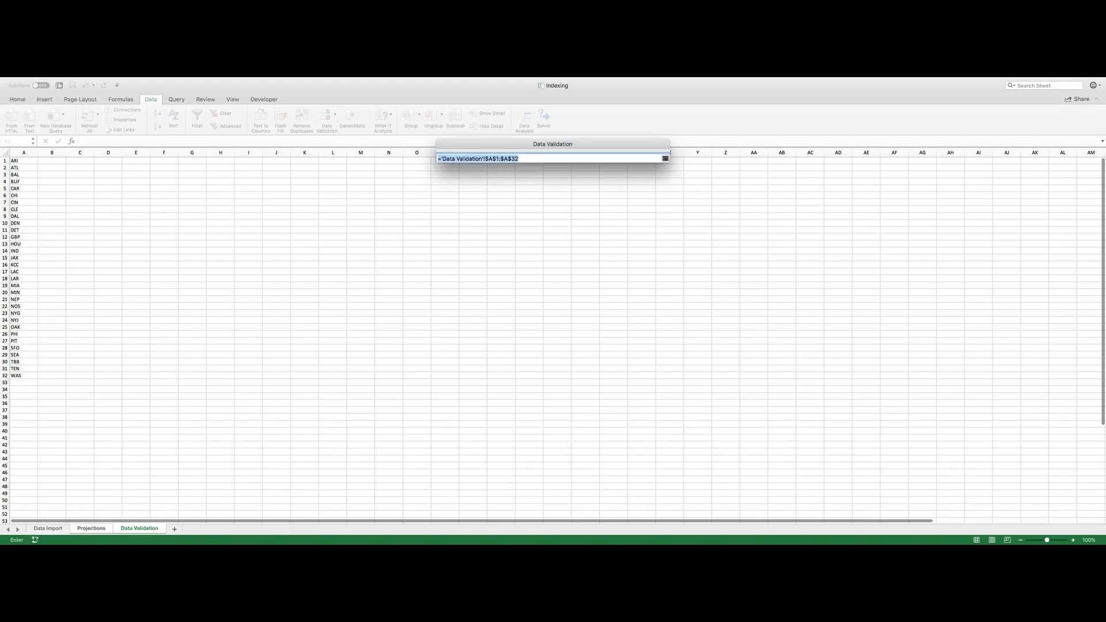
left_click(645, 318)
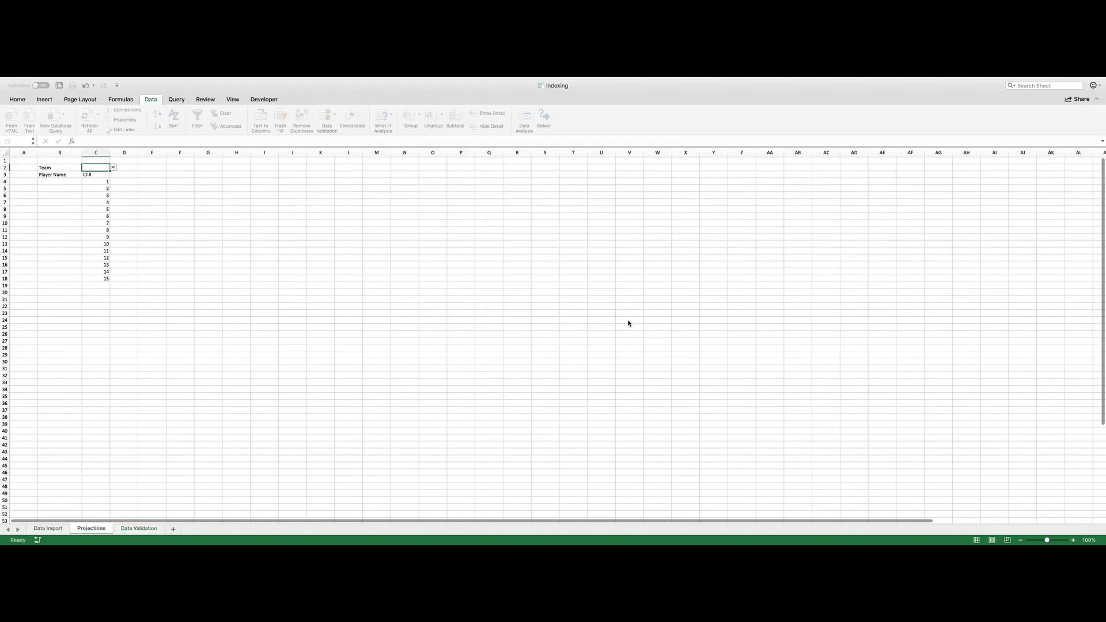
Step: Test the team dropdown in C2 by choosing OAK, and clear the cell's contents again
left_click(113, 167)
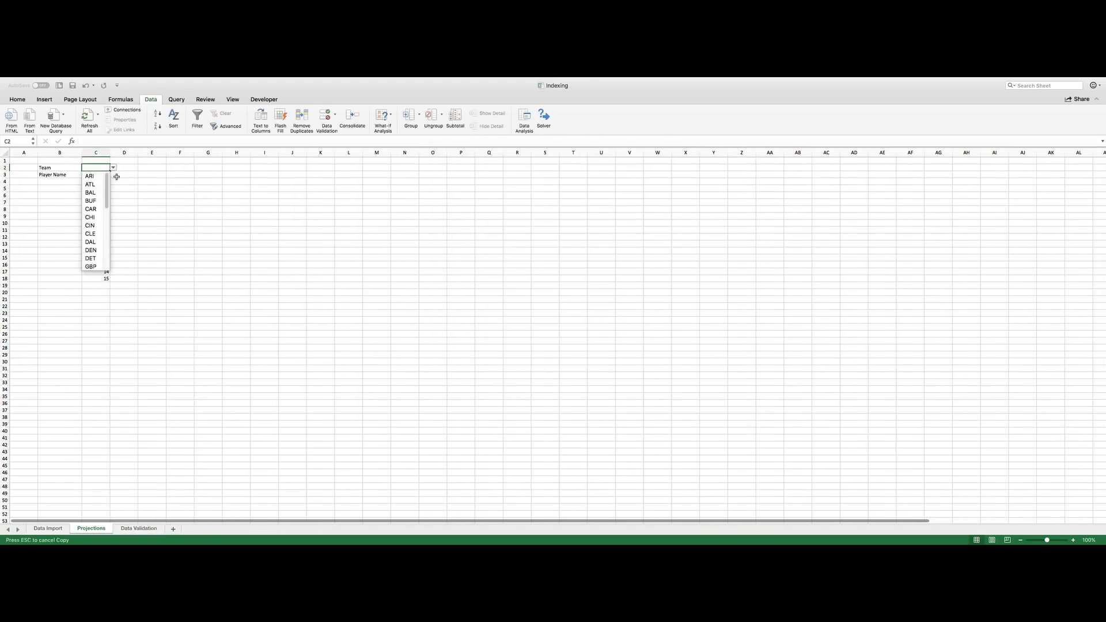
scroll(92, 208, "down", 5)
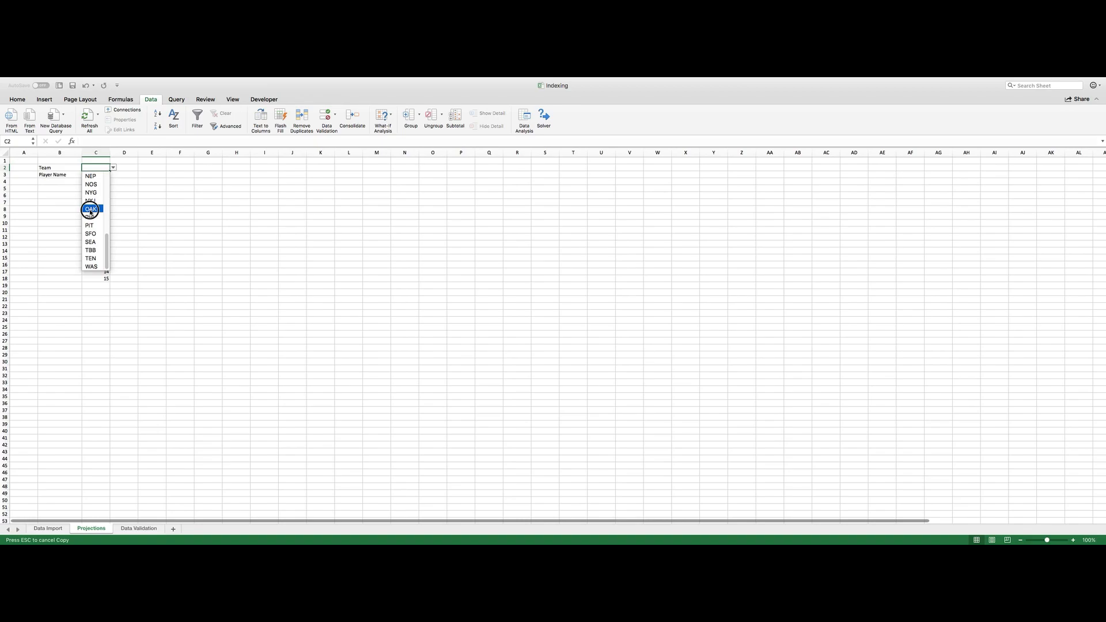
left_click(92, 208)
left_click(113, 168)
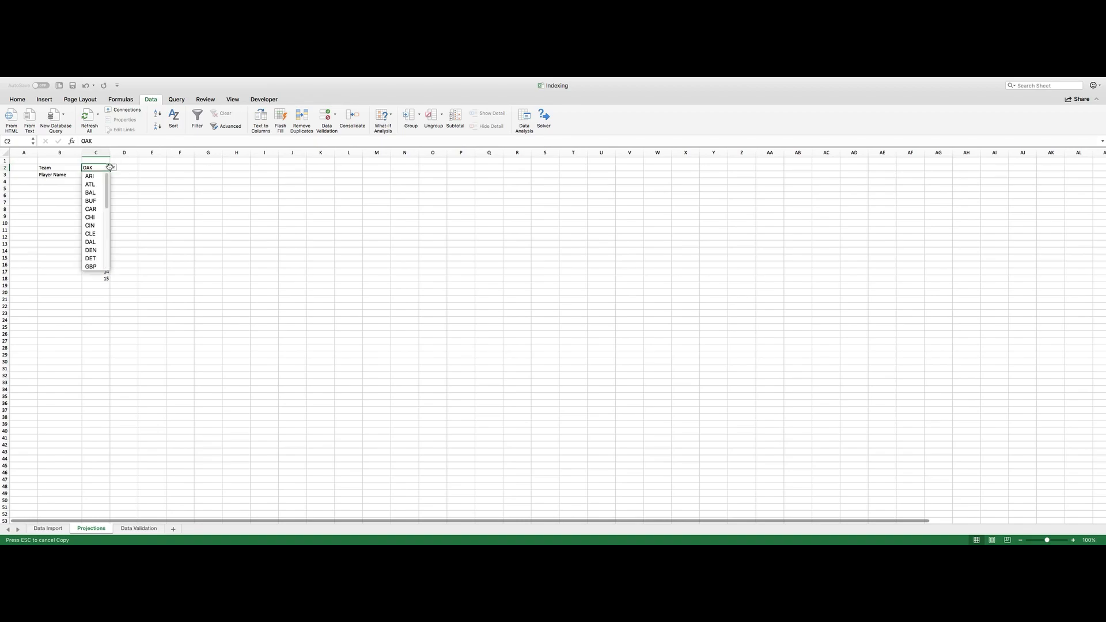
left_click(92, 168)
right_click(95, 168)
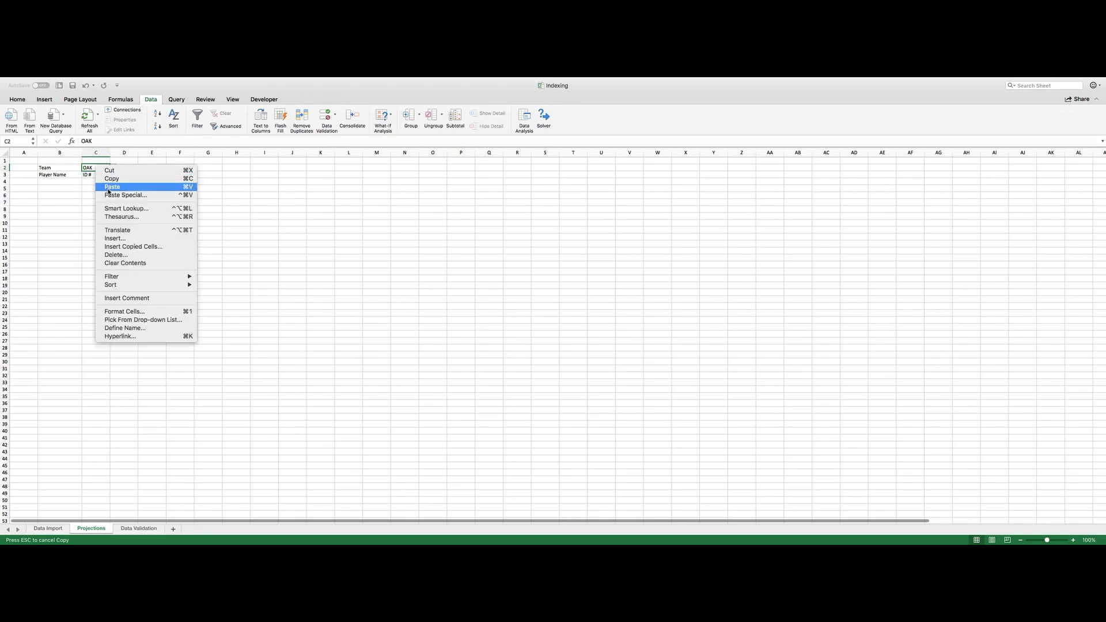
left_click(126, 264)
left_click(63, 189)
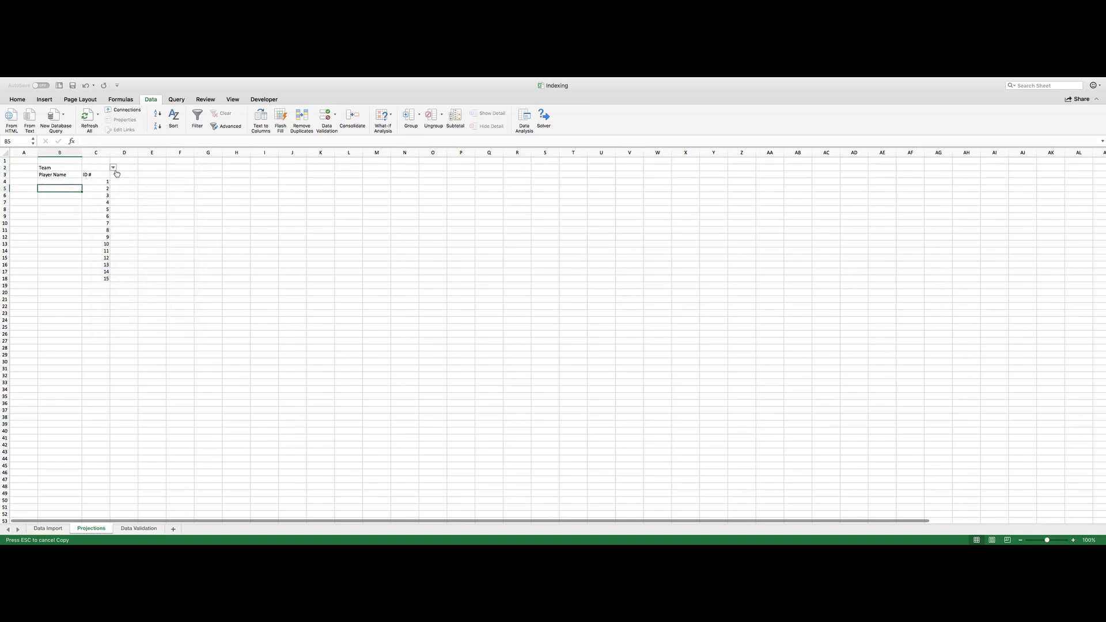
left_click(103, 168)
left_click(114, 168)
left_click(142, 195)
left_click(57, 183)
left_click(98, 167)
left_click(62, 183)
left_click(96, 181)
left_click(74, 183)
Step: On the Data Import sheet, give the ID and Name columns, from the headers to the last player in row 460, the range name index
left_click(48, 528)
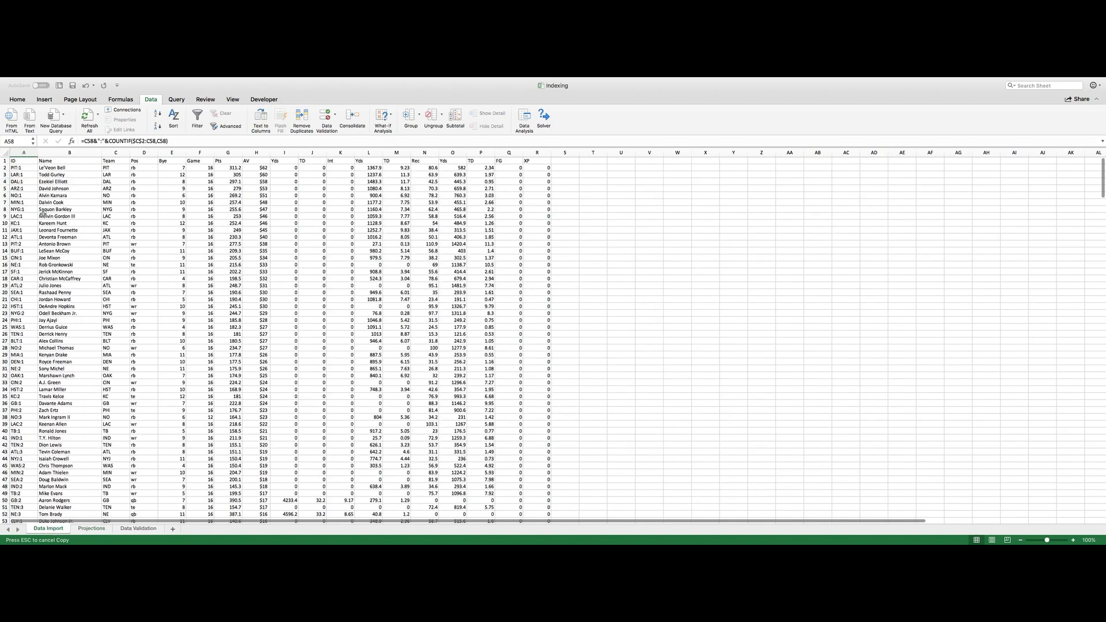
left_click_drag(25, 161, 82, 168)
left_click(81, 167)
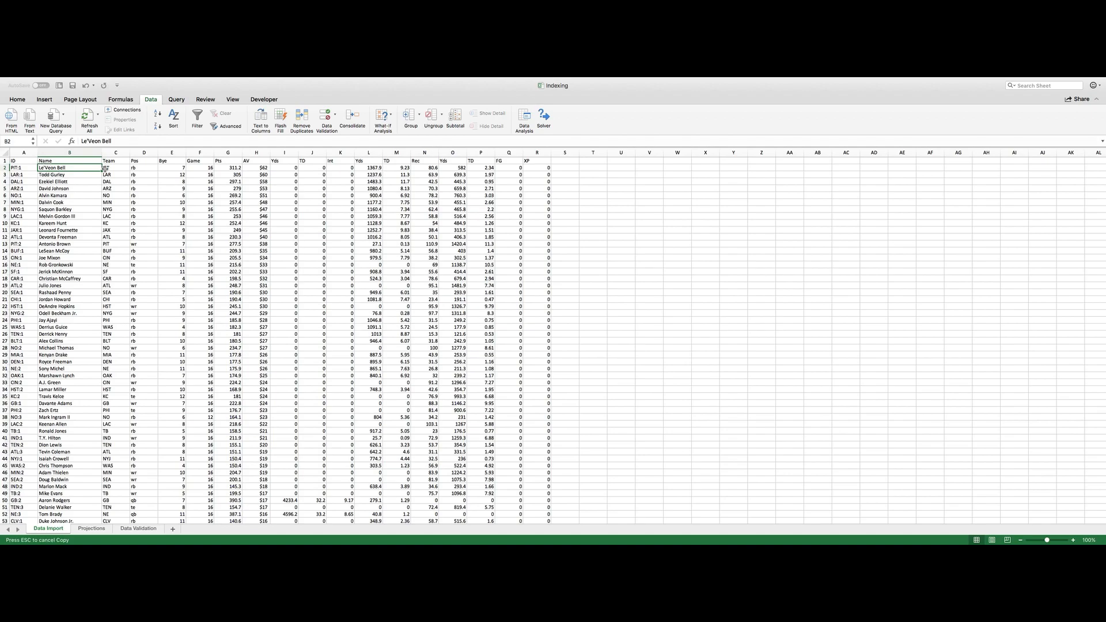
left_click_drag(24, 161, 67, 162)
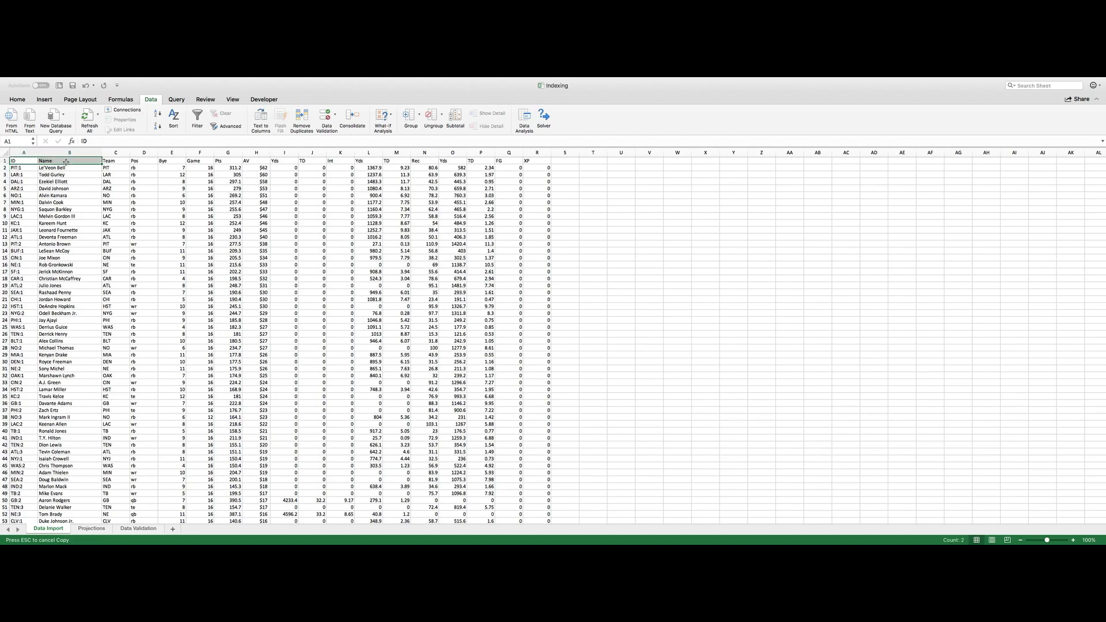
key("ctrl+shift+Down")
left_click(14, 141)
type("index")
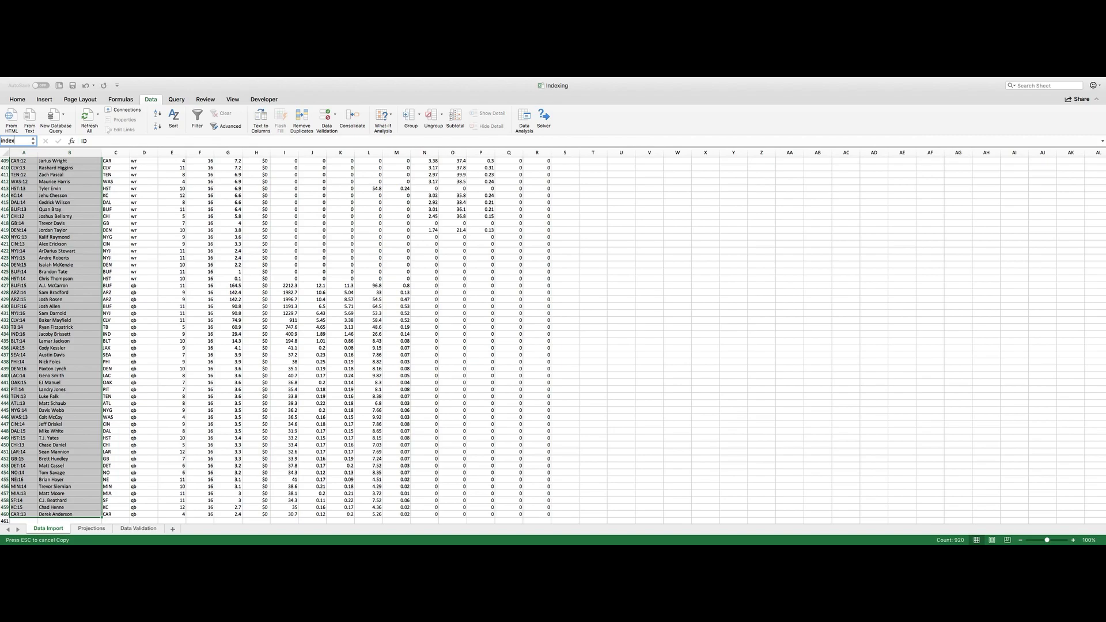
key("Return")
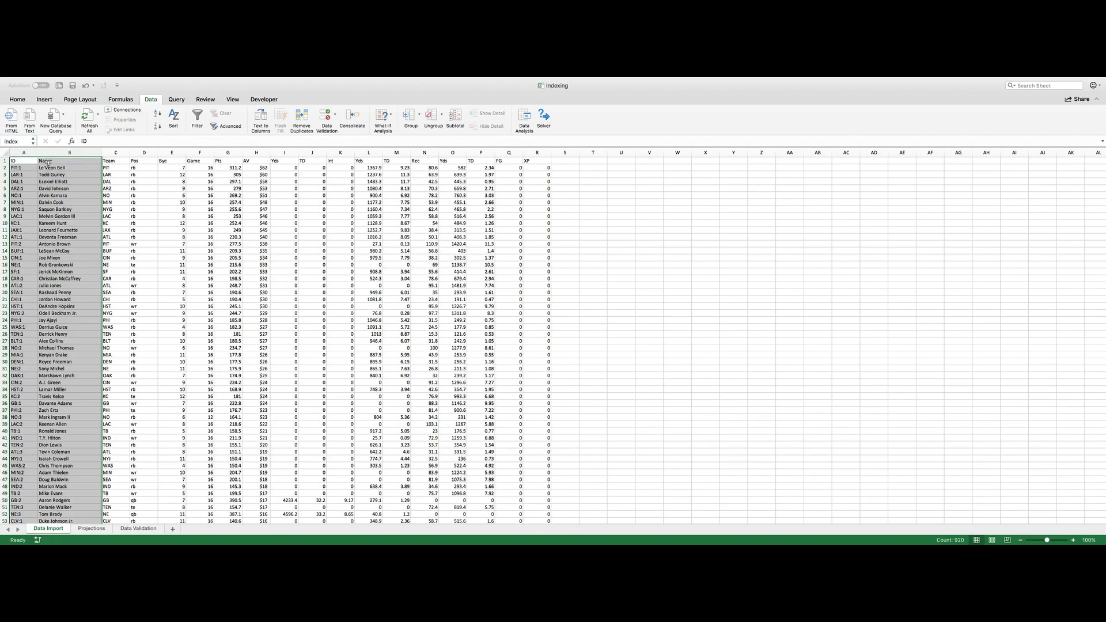
Step: Name the Data Import block from the Name header in B1 across to the XP data column R and down to the last player proj18
left_click(52, 161)
left_click_drag(52, 161, 528, 162)
key("ctrl+shift+Down")
scroll(52, 168, "down", 20)
scroll(52, 168, "up", 20)
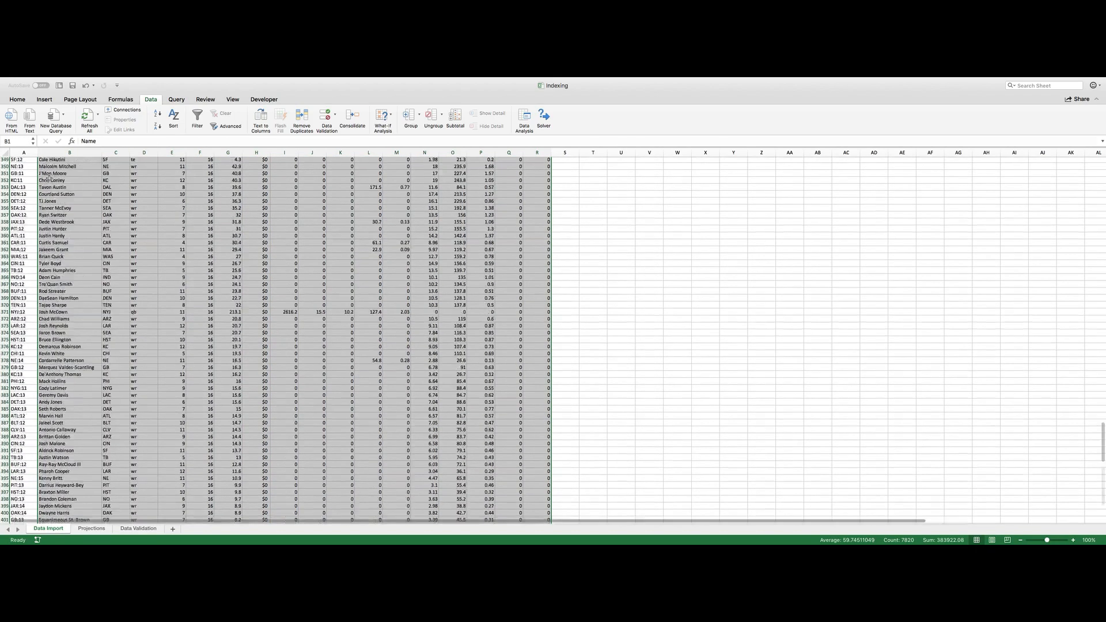
left_click(17, 142)
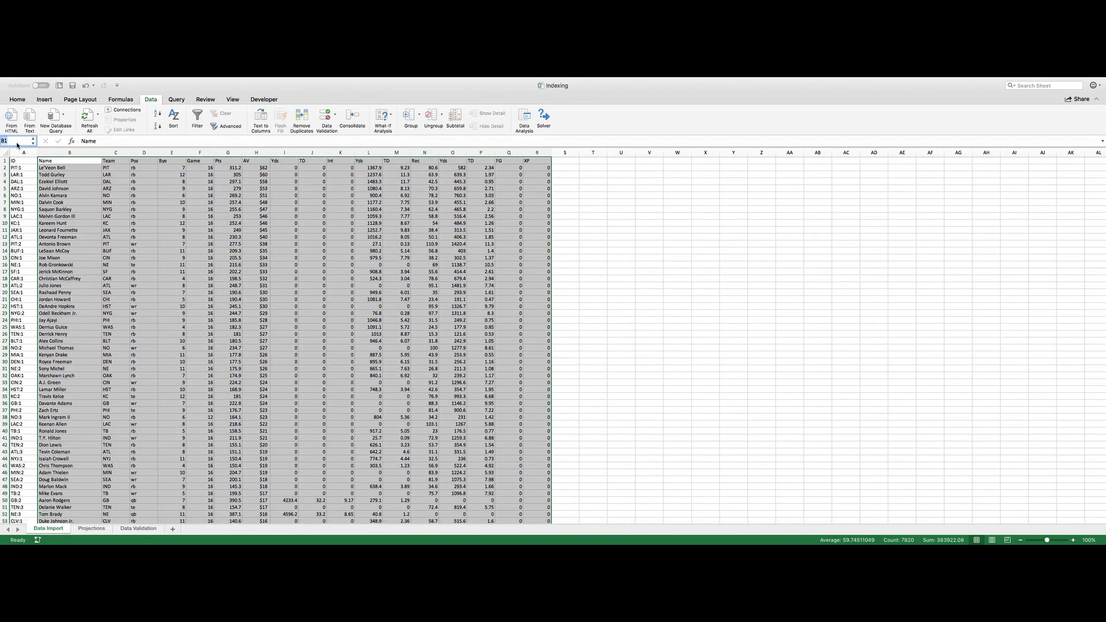
type("proj18")
key("Return")
Step: Return to the Projections sheet and choose ARI as the team in C2
left_click(92, 528)
left_click(104, 167)
left_click(114, 167)
left_click(90, 176)
Step: Start a VLOOKUP formula in B4 whose lookup value is $C$2&":"&C4
left_click(73, 182)
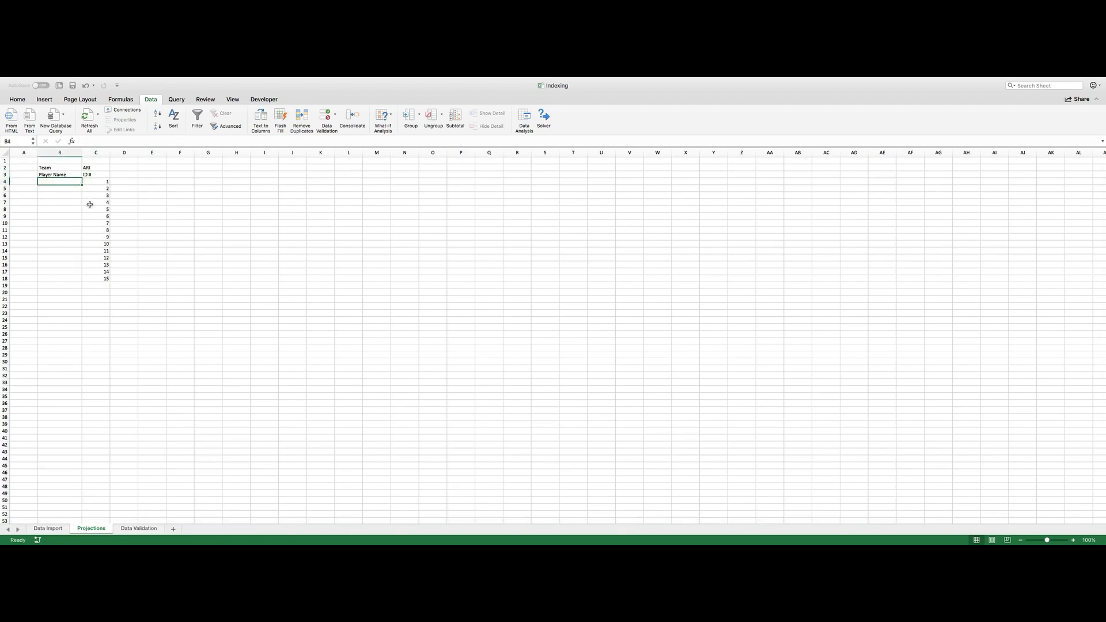
type("=vloo")
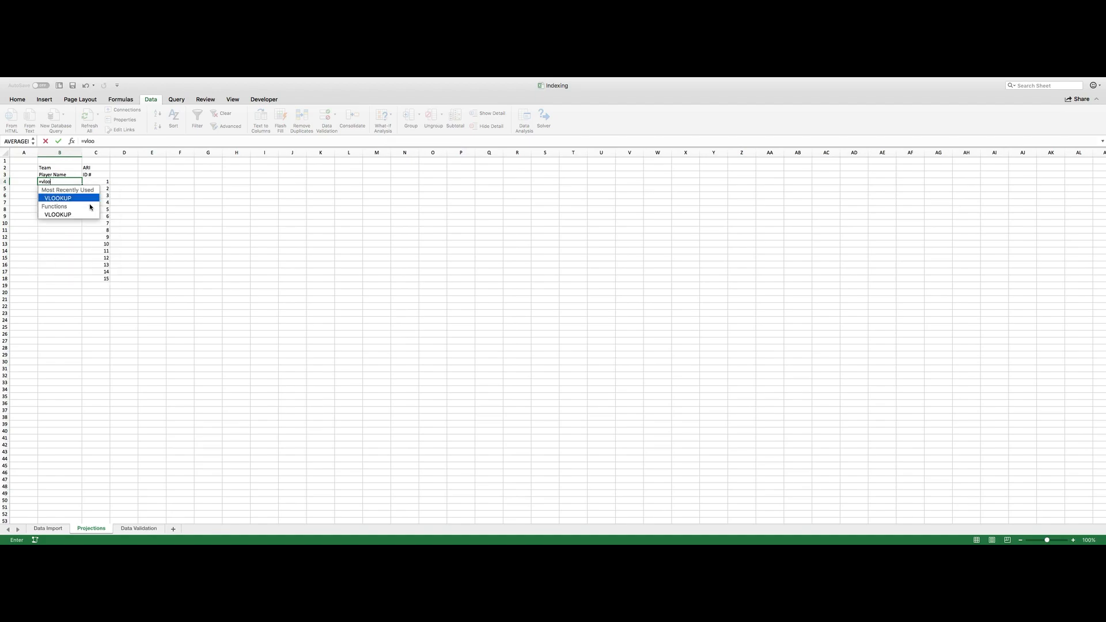
type("kup(")
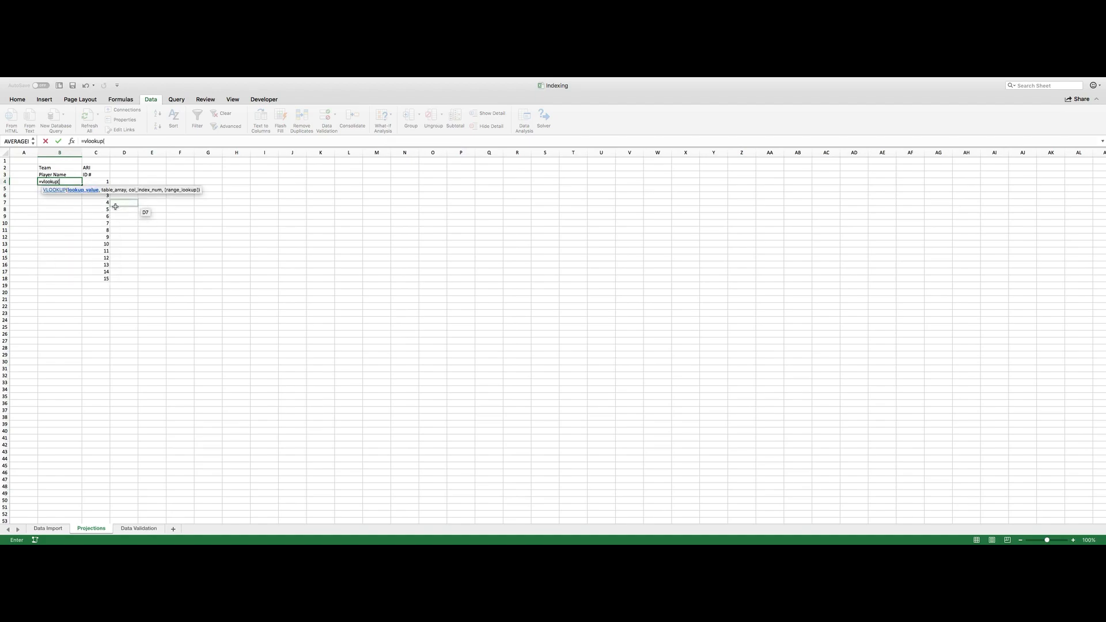
left_click(91, 167)
left_click(104, 142)
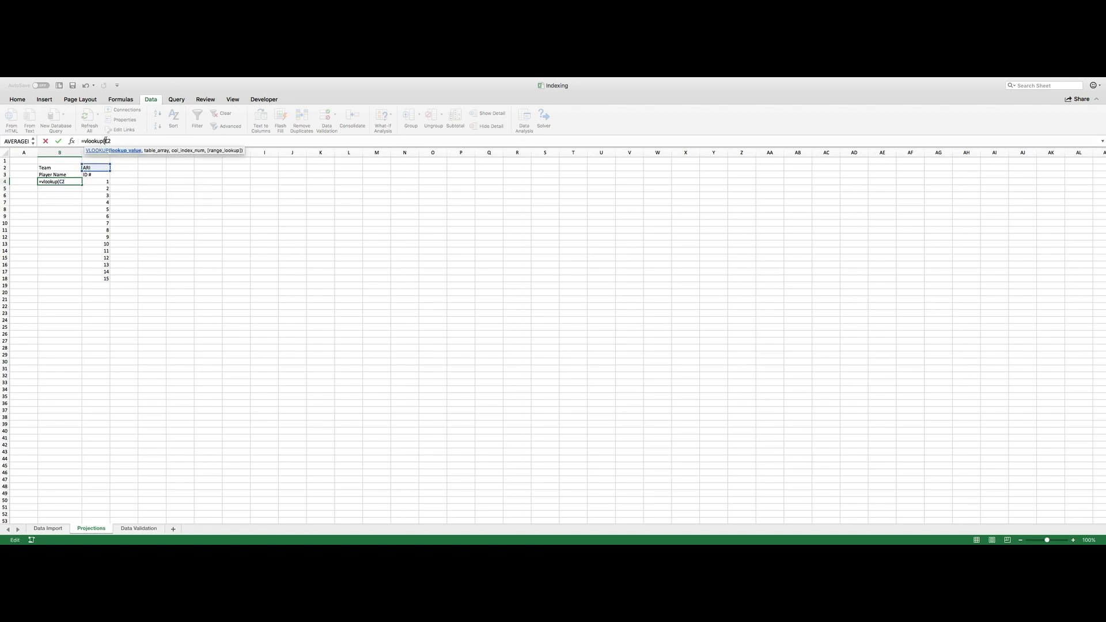
key("F4")
left_click(123, 142)
type("C$2&\":\"&C")
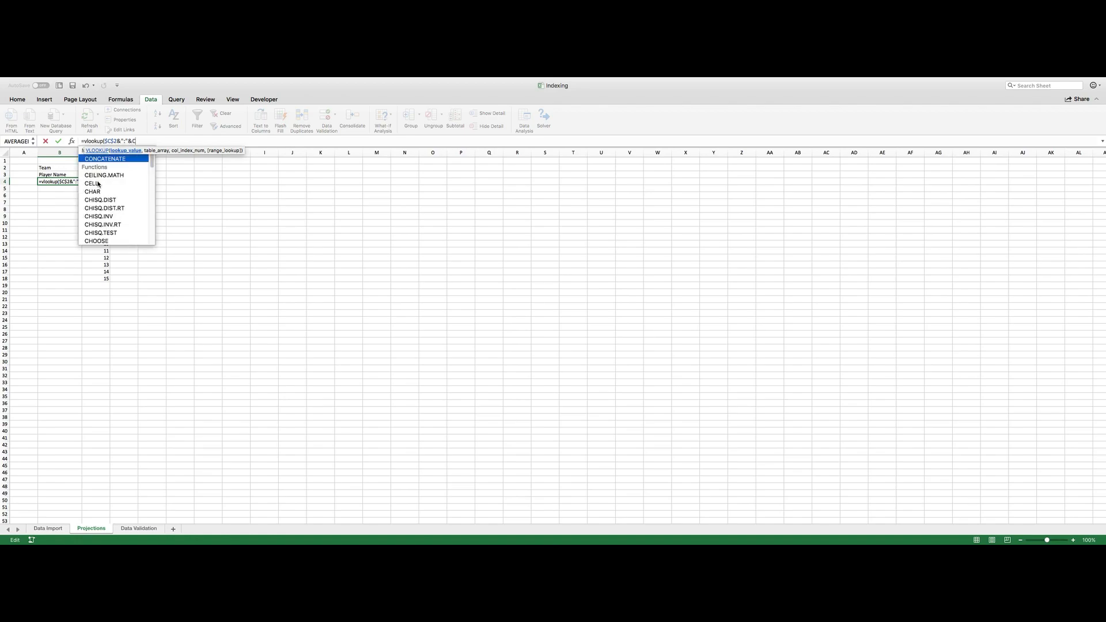
type("4")
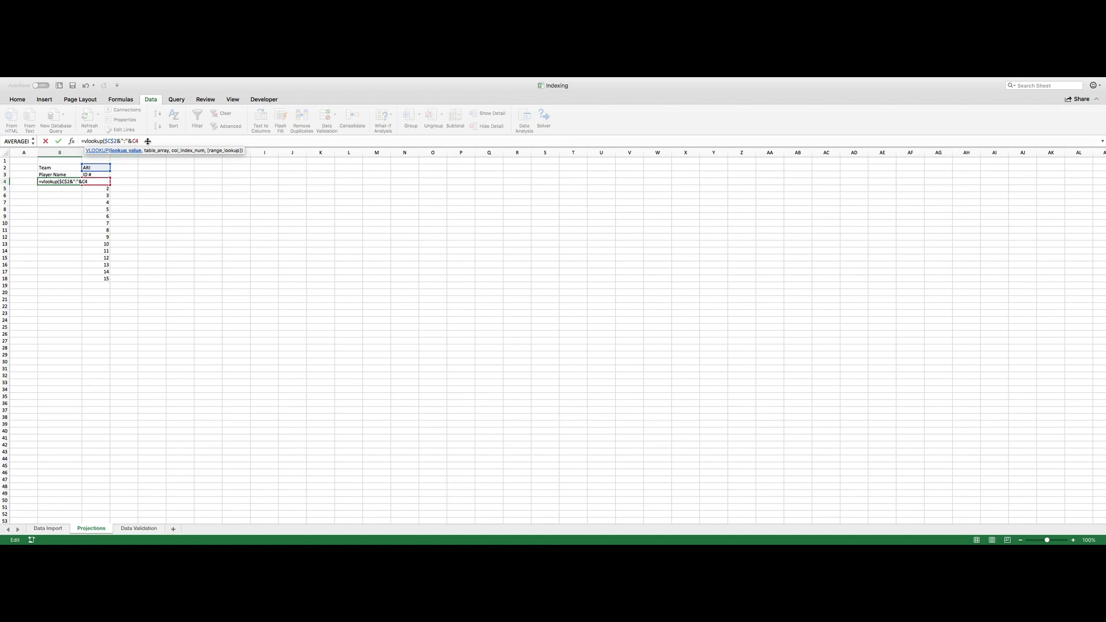
Step: Complete the B4 lookup with the index range as table array, column 2 and 0 for an exact match, and enter it
type(",")
type("index")
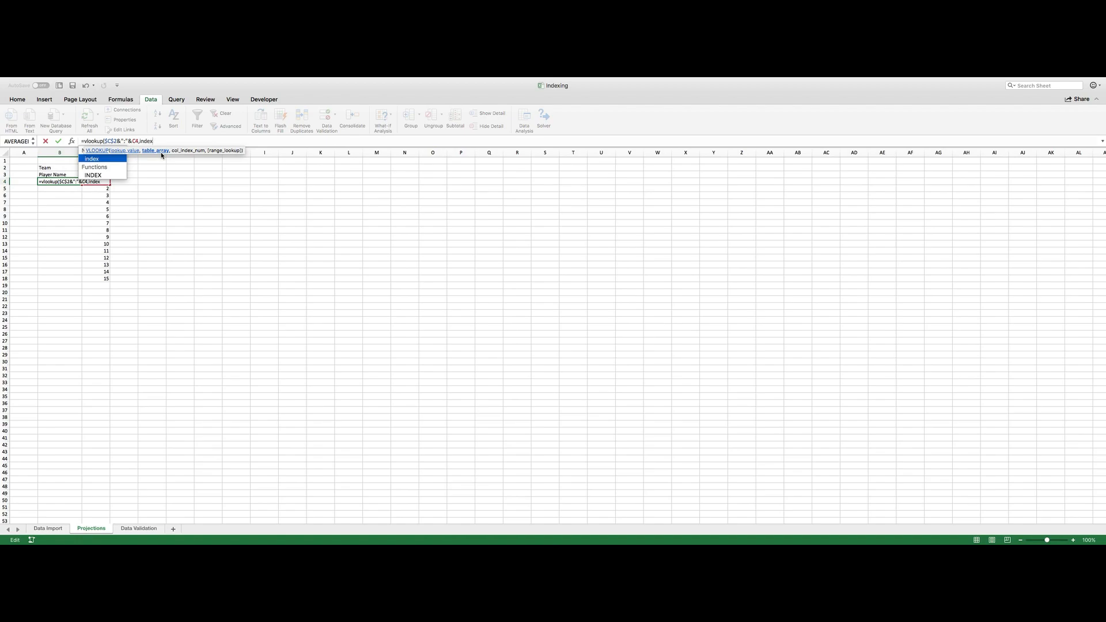
type(",")
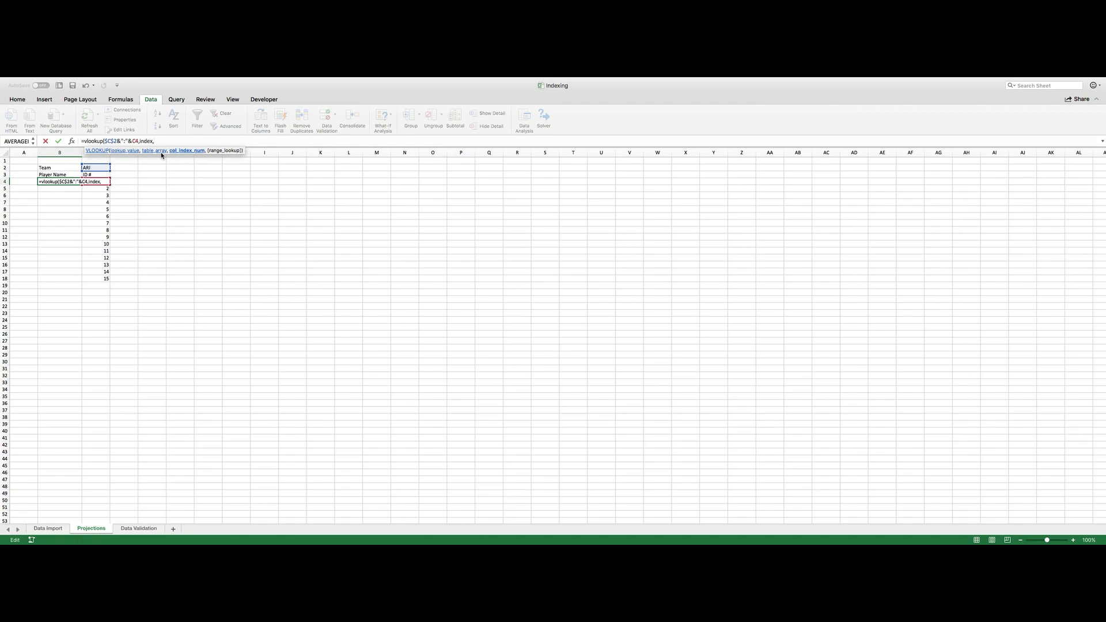
type(",")
type("0)")
key("Return")
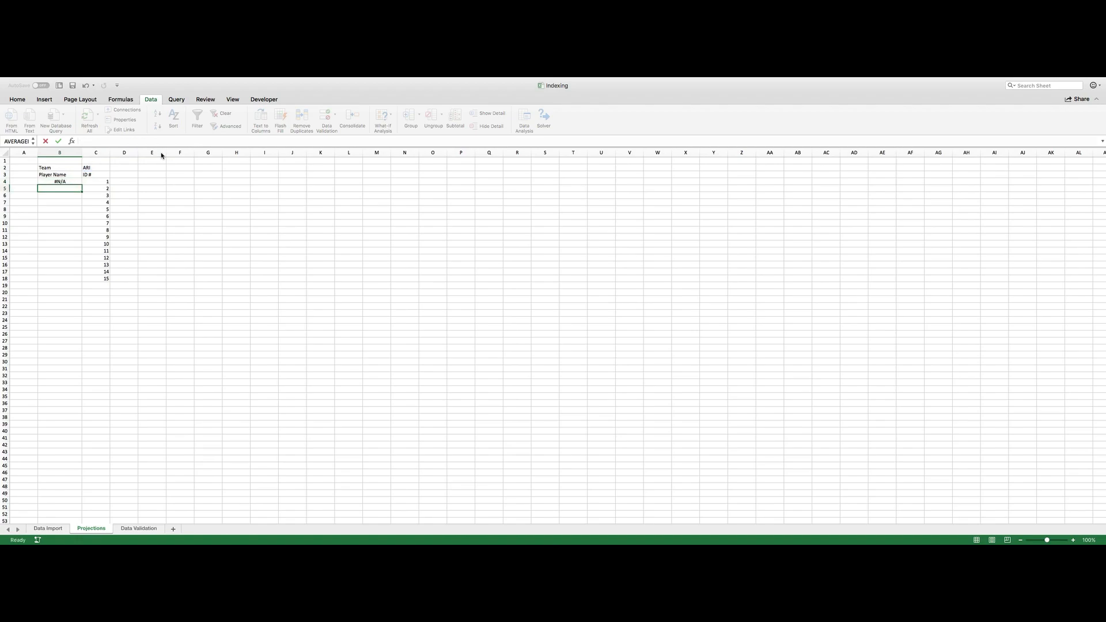
Step: Copy the B4 lookup down through B18 and check it against the IDs on the Data Import sheet and the team in C2
left_click(75, 180)
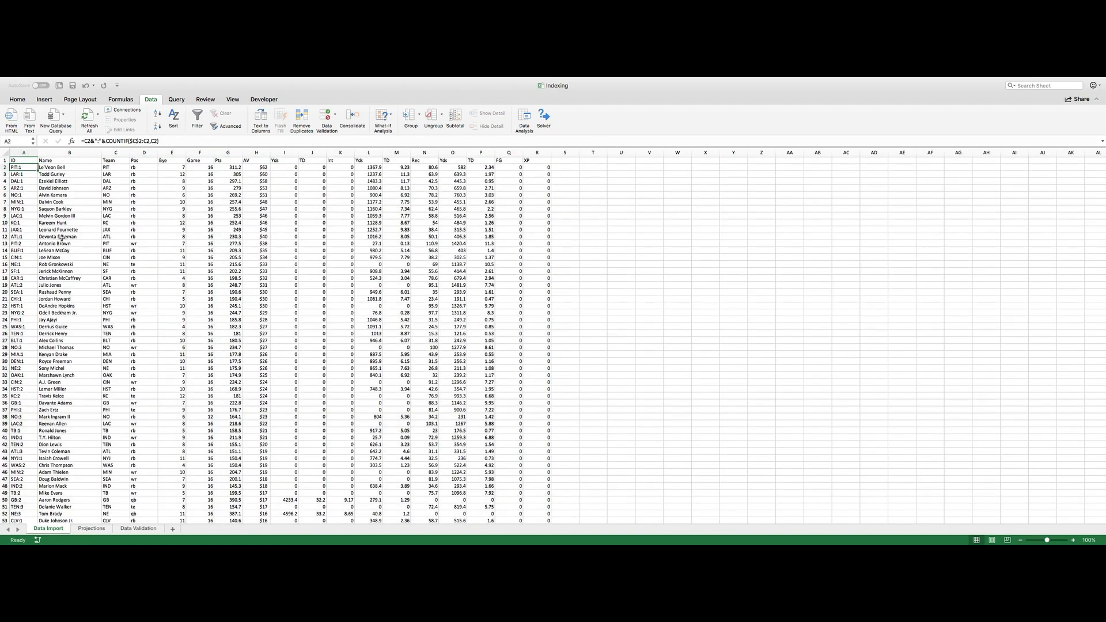
scroll(60, 238, "down", 15)
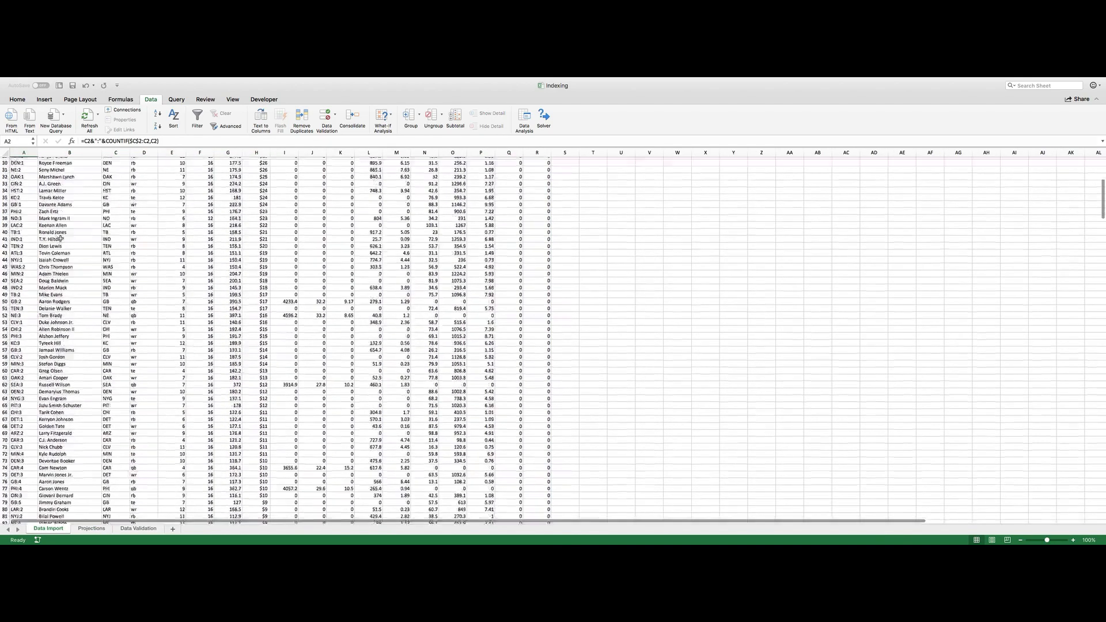
scroll(60, 238, "up", 15)
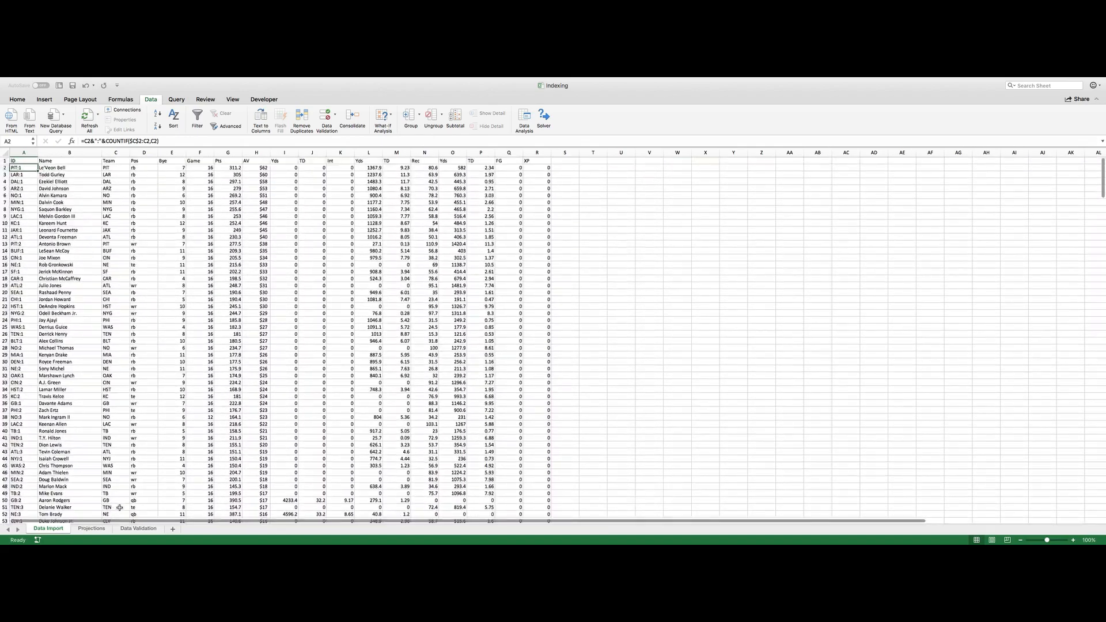
left_click(91, 528)
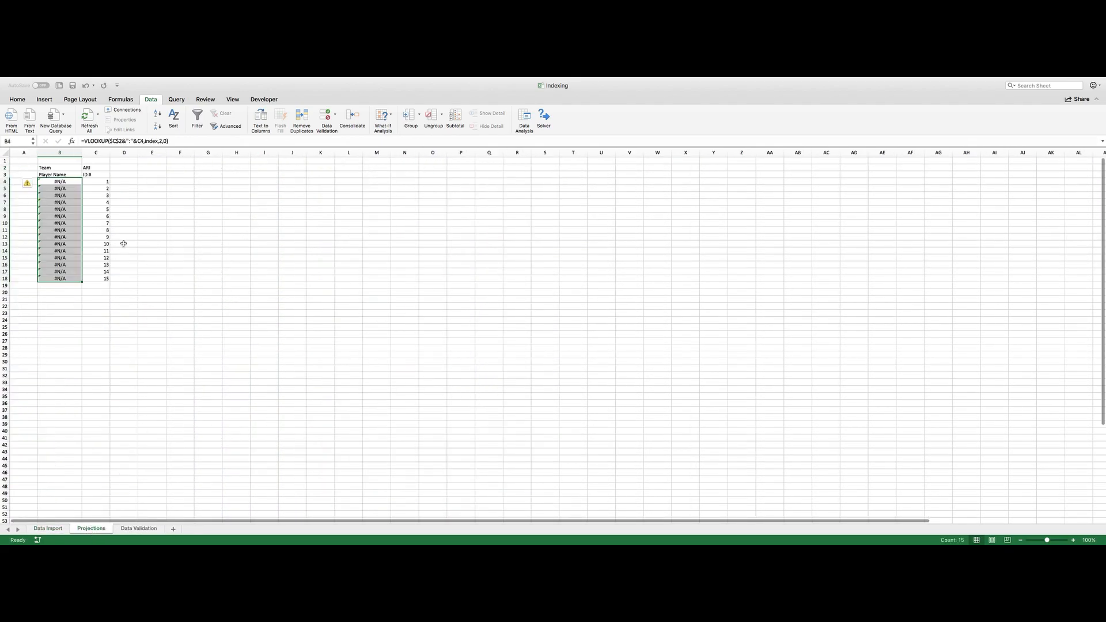
left_click(96, 167)
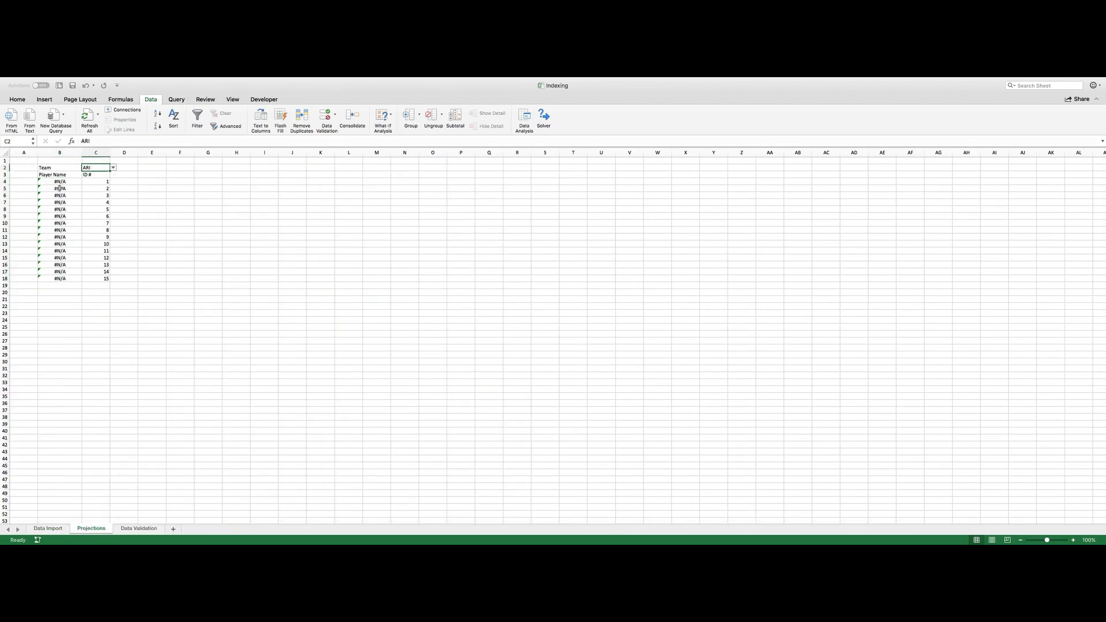
Step: Check which team abbreviations the Data Import sheet uses in its Team column
left_click(50, 528)
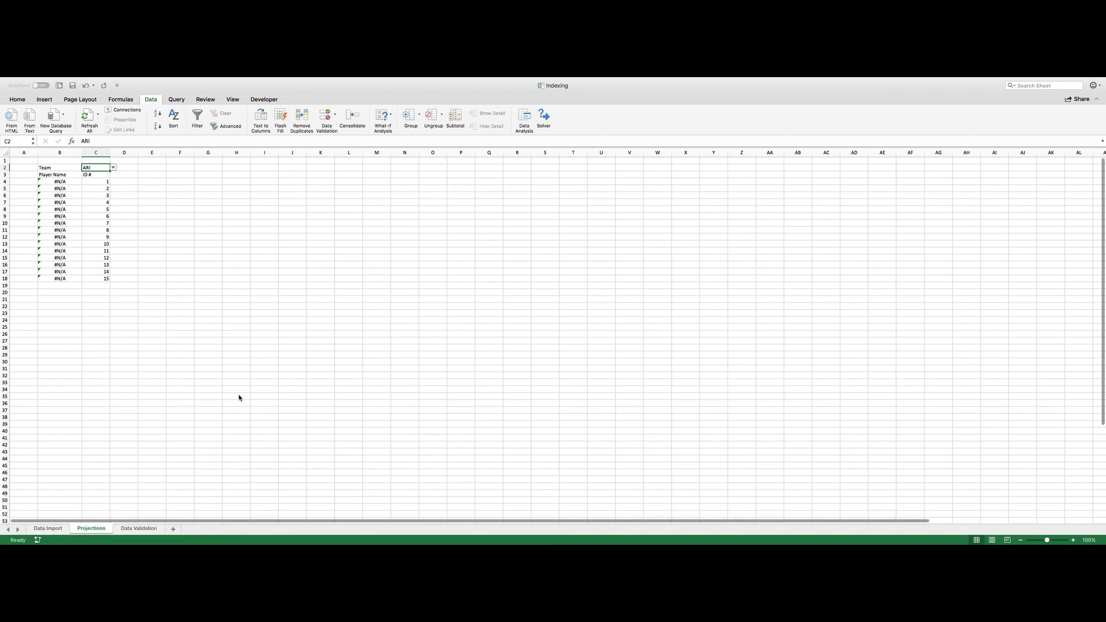
scroll(133, 231, "down", 9)
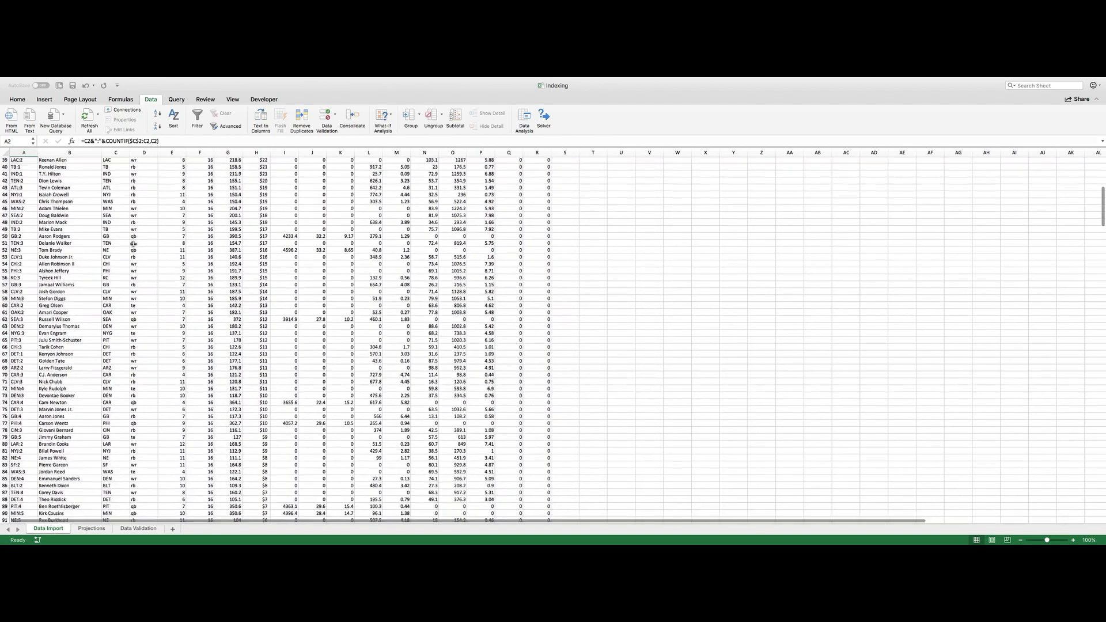
scroll(132, 241, "up", 9)
left_click(109, 162)
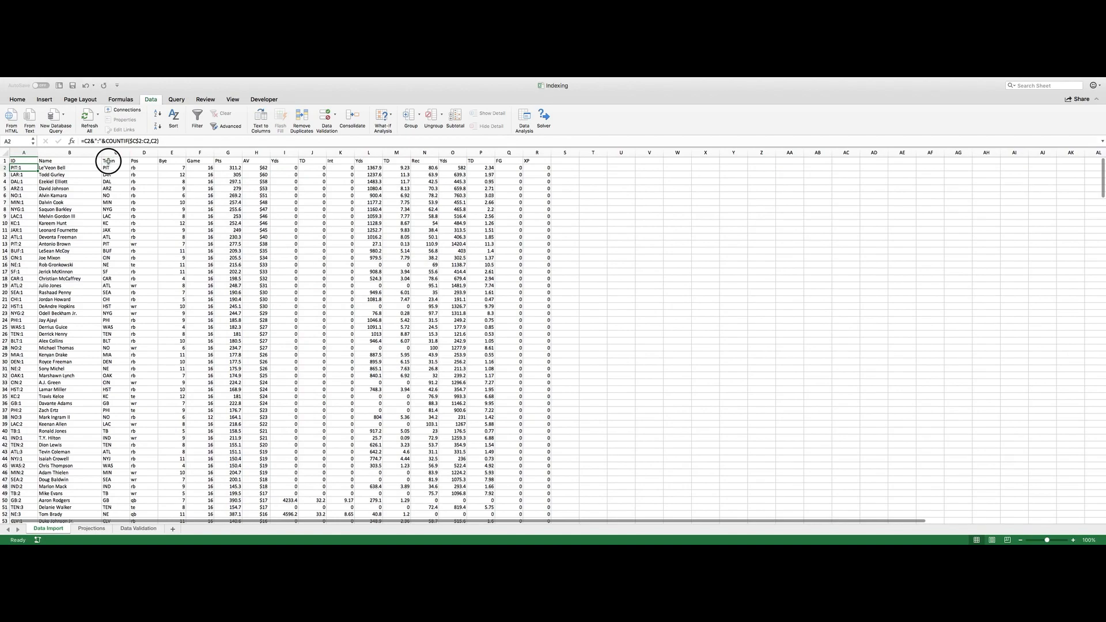
left_click(17, 99)
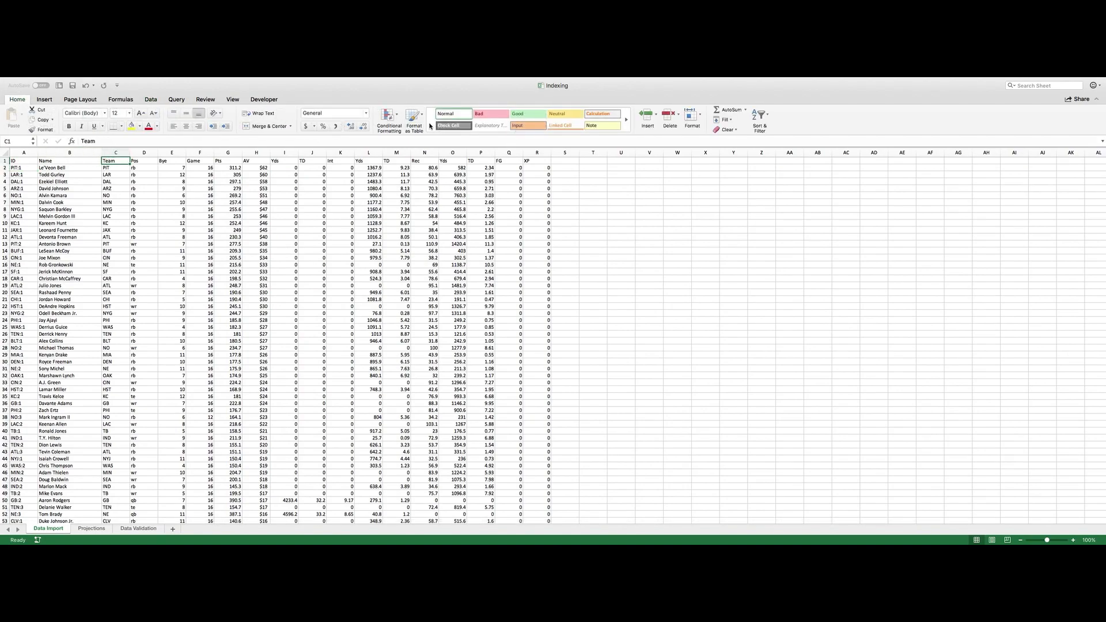
Step: Change the team in C2 on the Projections sheet to ATL and inspect the player lookup in row 17
left_click(91, 528)
left_click(113, 167)
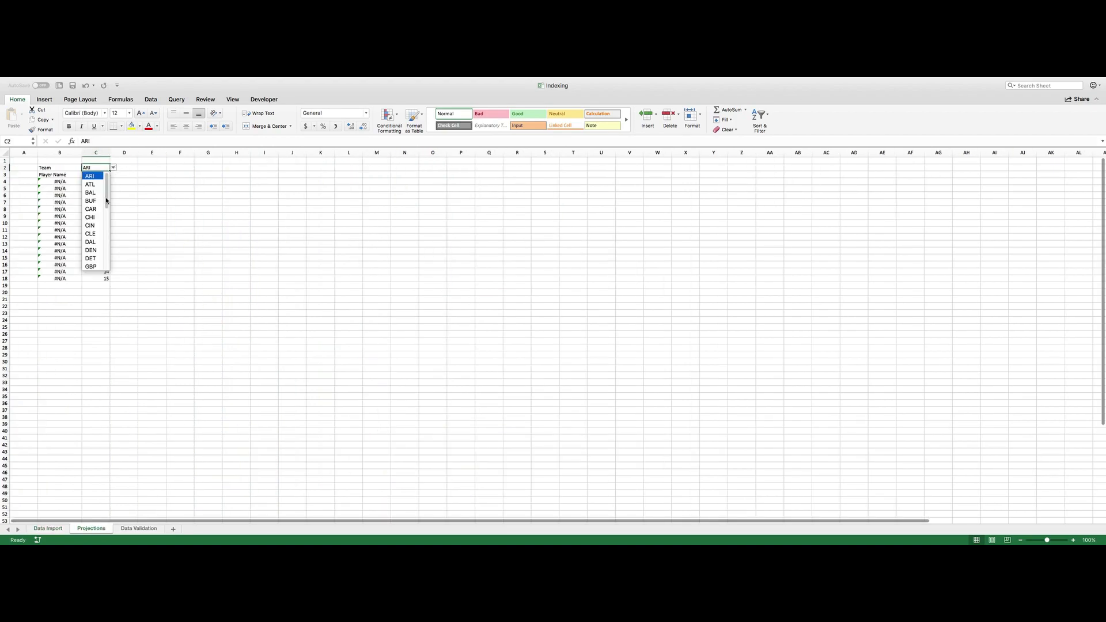
left_click(90, 185)
left_click(62, 272)
Step: Wrap the VLOOKUP in B4 in an IFERROR function that returns " " when no player is found
left_click(59, 181)
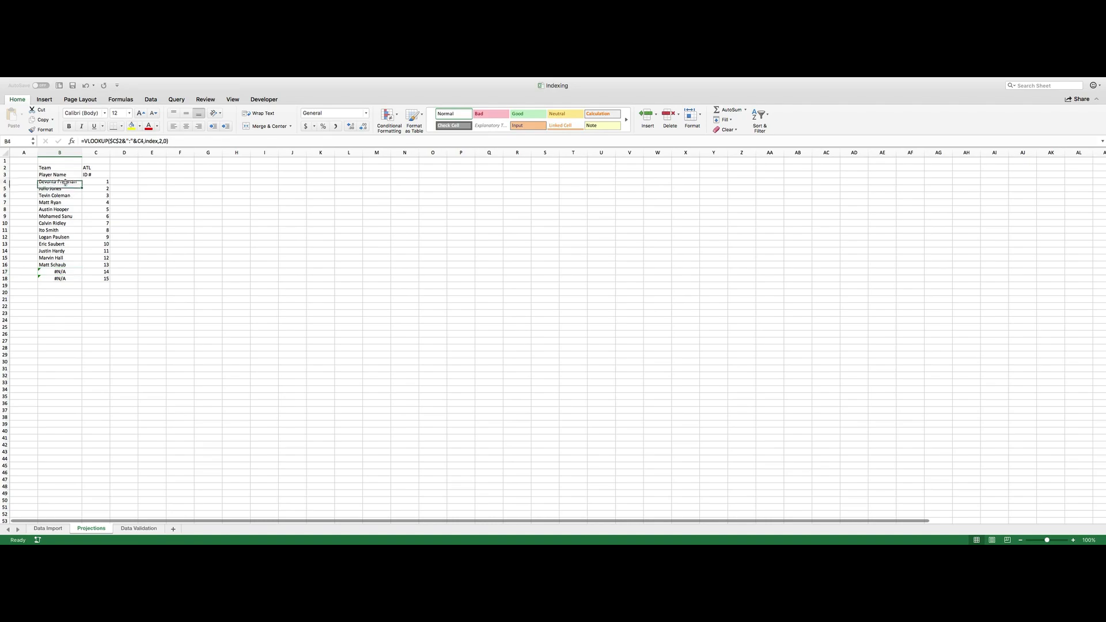
left_click(95, 141)
left_click(82, 140)
type("iferror")
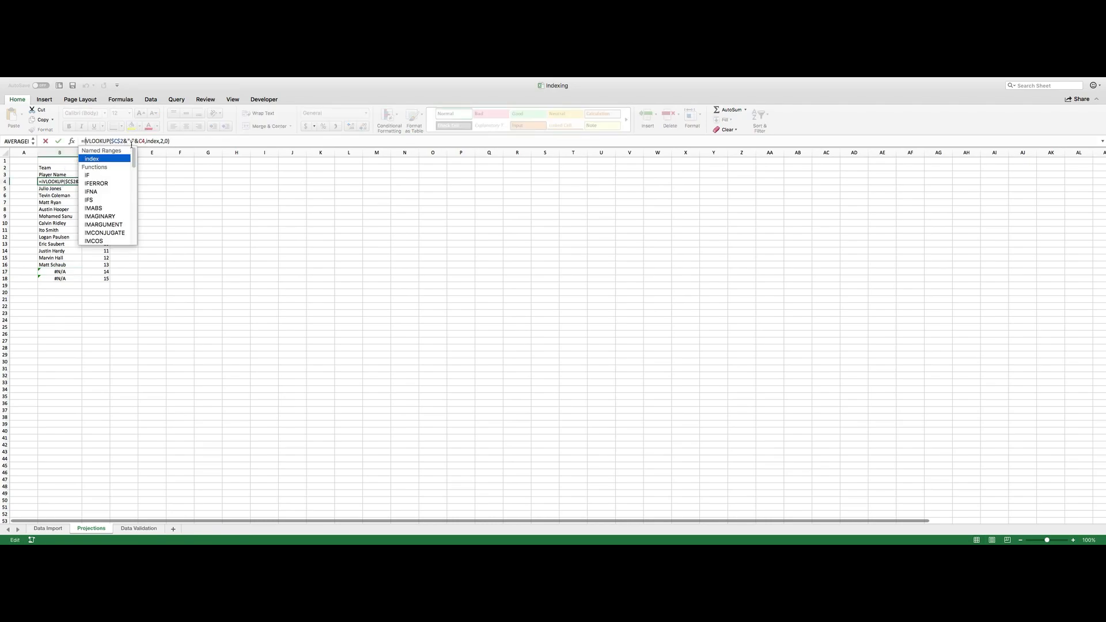
type("(")
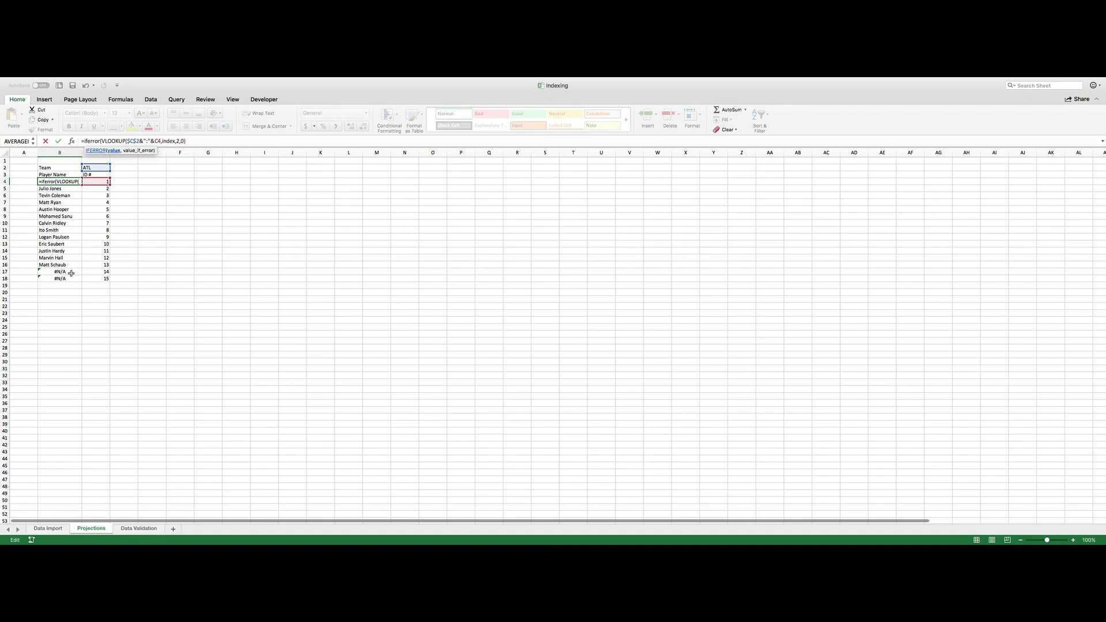
type(",\" \")")
key("Return")
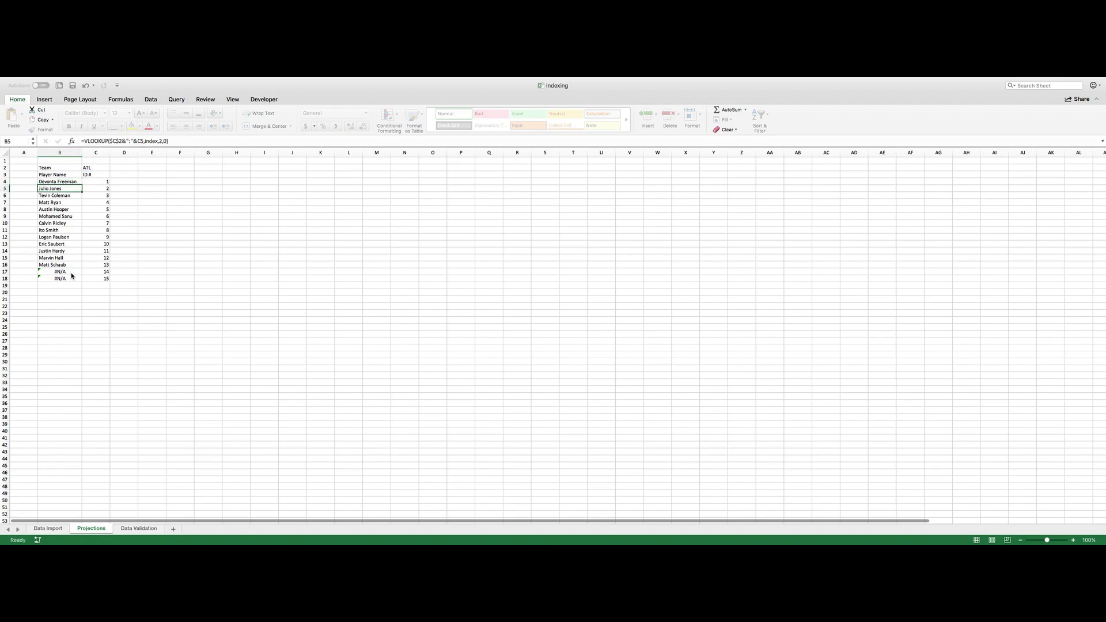
Step: Copy the IFERROR lookup formula from B4 down through B18 on the Projections sheet
left_click(78, 182)
left_click_drag(82, 185, 75, 281)
left_click(236, 250)
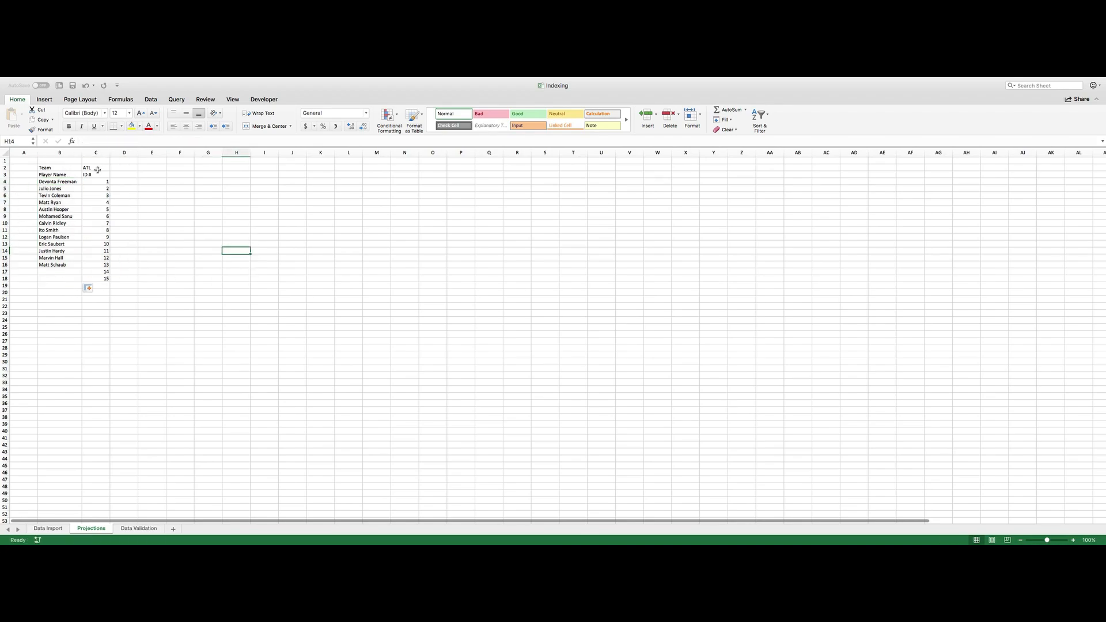
Step: Replace every ARZ with ARI in the Team column of the Data Import sheet
left_click(49, 528)
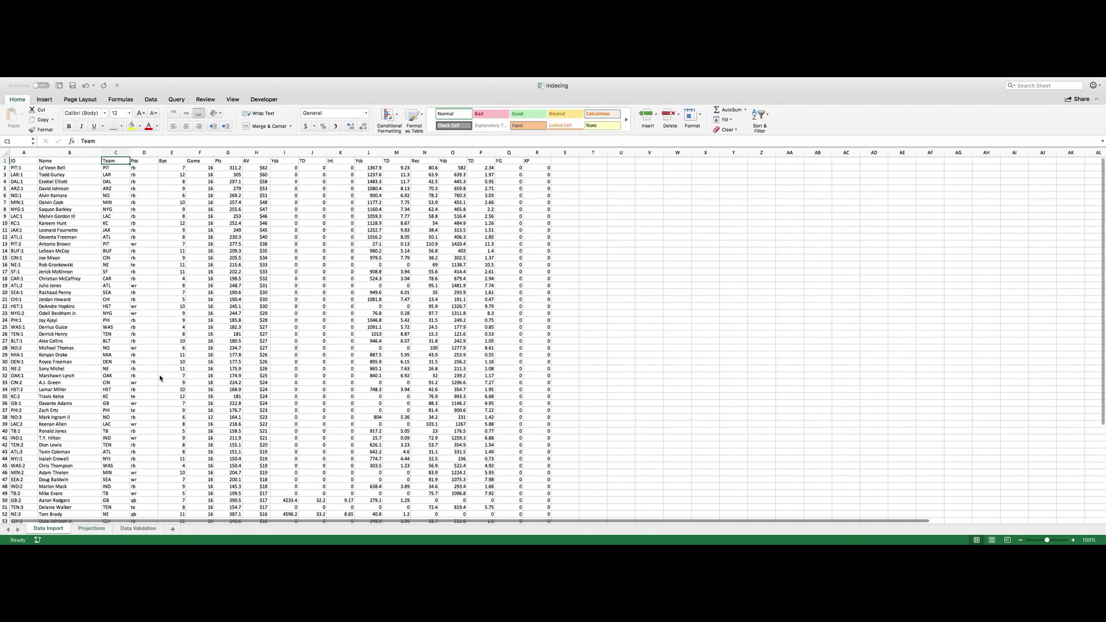
left_click(116, 157)
left_click(116, 153)
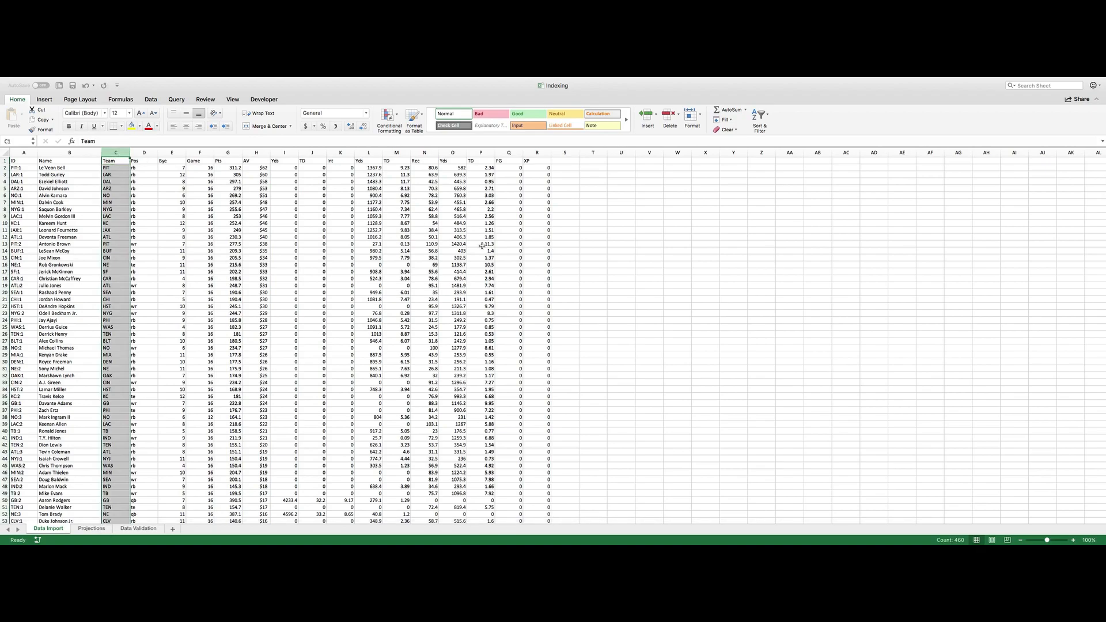
left_click(1011, 86)
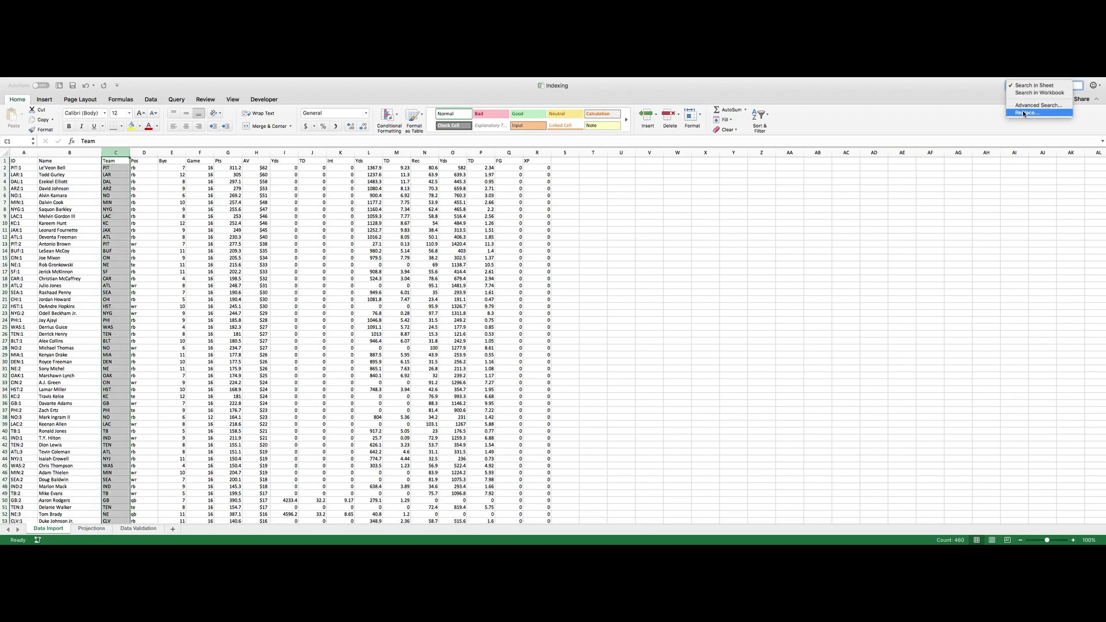
left_click(1024, 106)
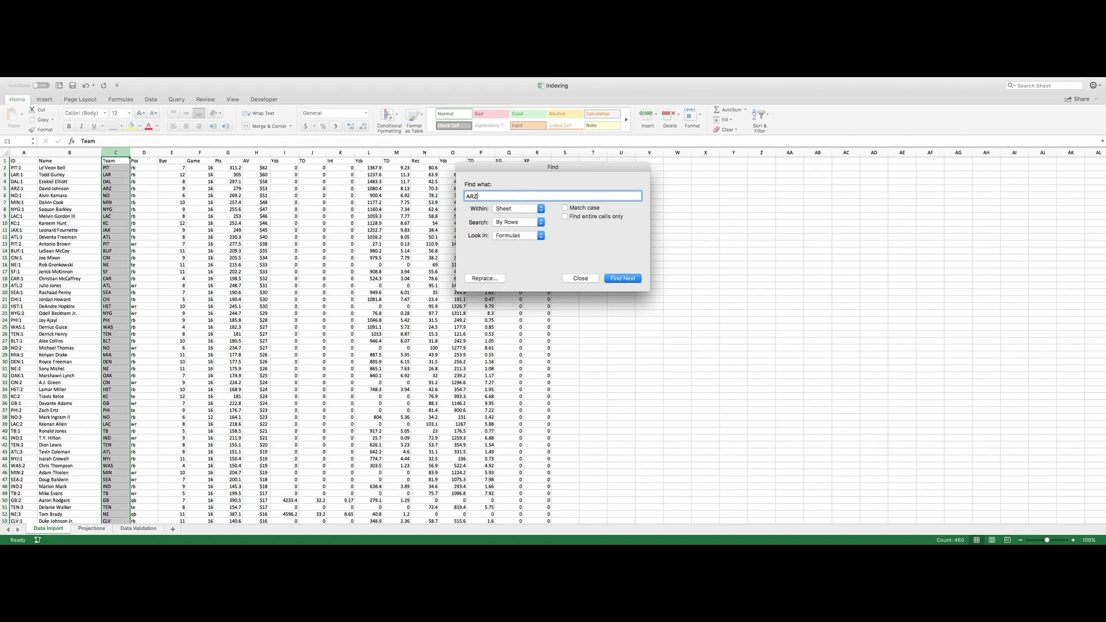
left_click(484, 278)
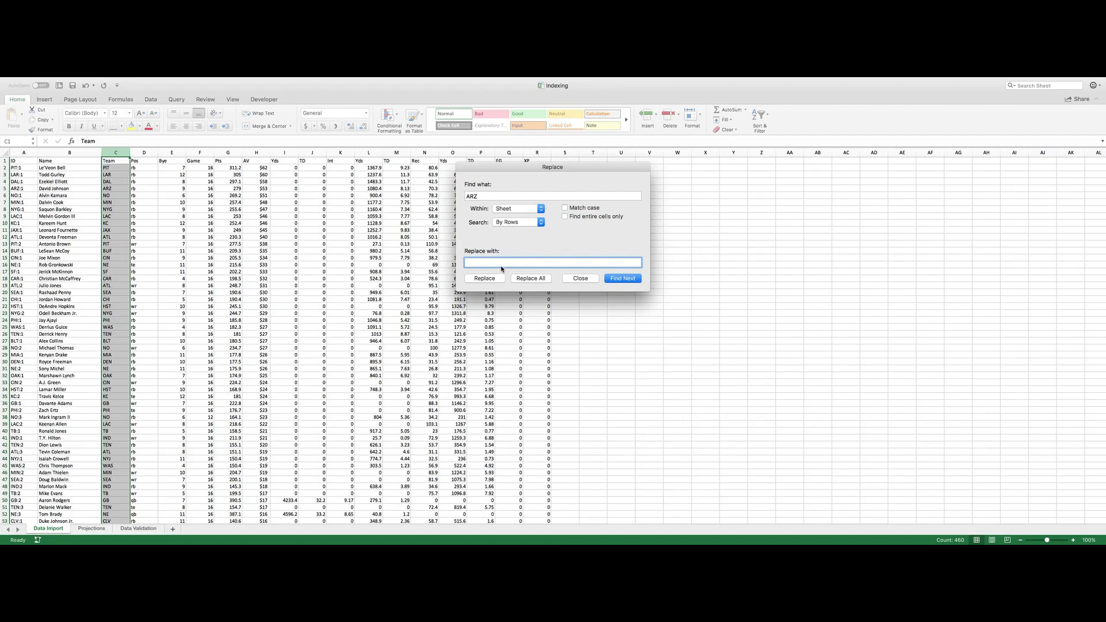
left_click(531, 278)
left_click(638, 245)
left_click(591, 280)
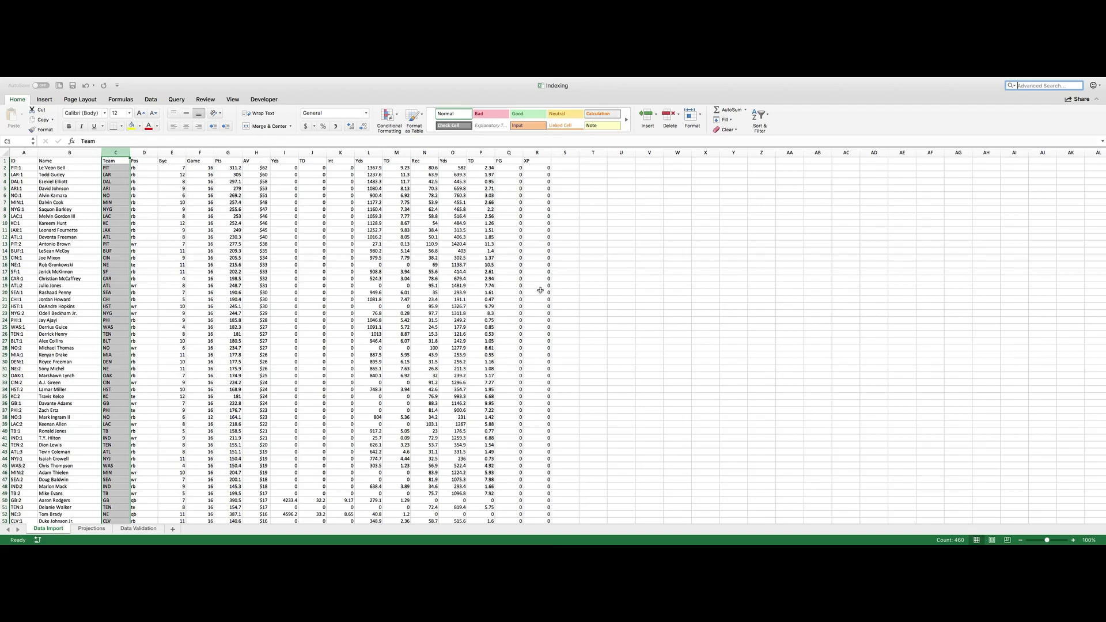
Step: Set the team in C2 on the Projections sheet to ARI and check the player lookups below it
left_click(91, 528)
left_click(95, 168)
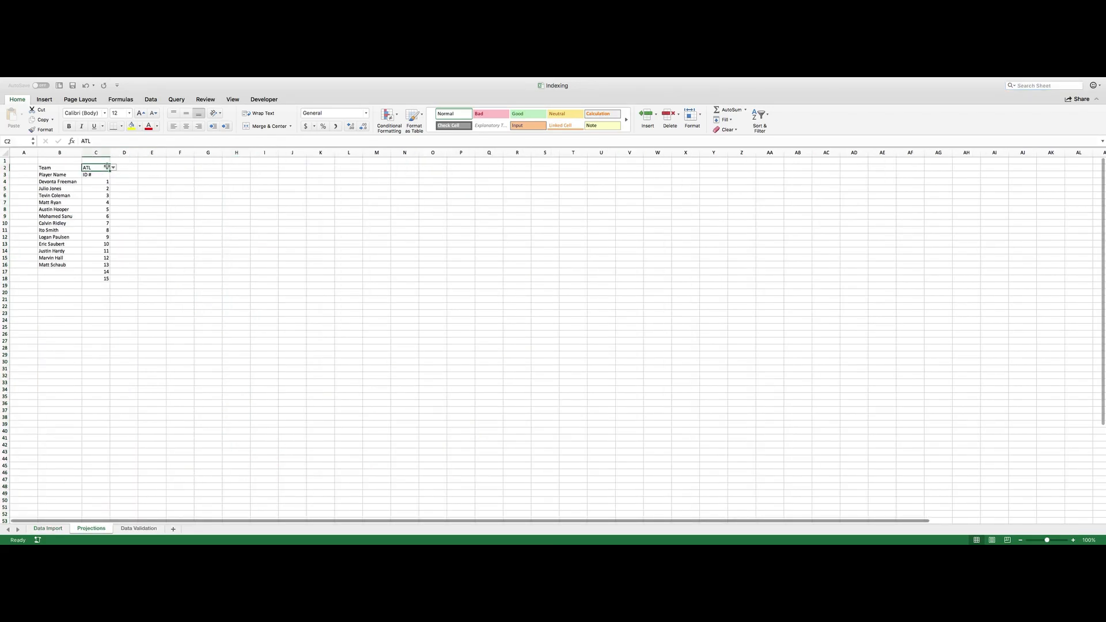
left_click(113, 168)
left_click(90, 176)
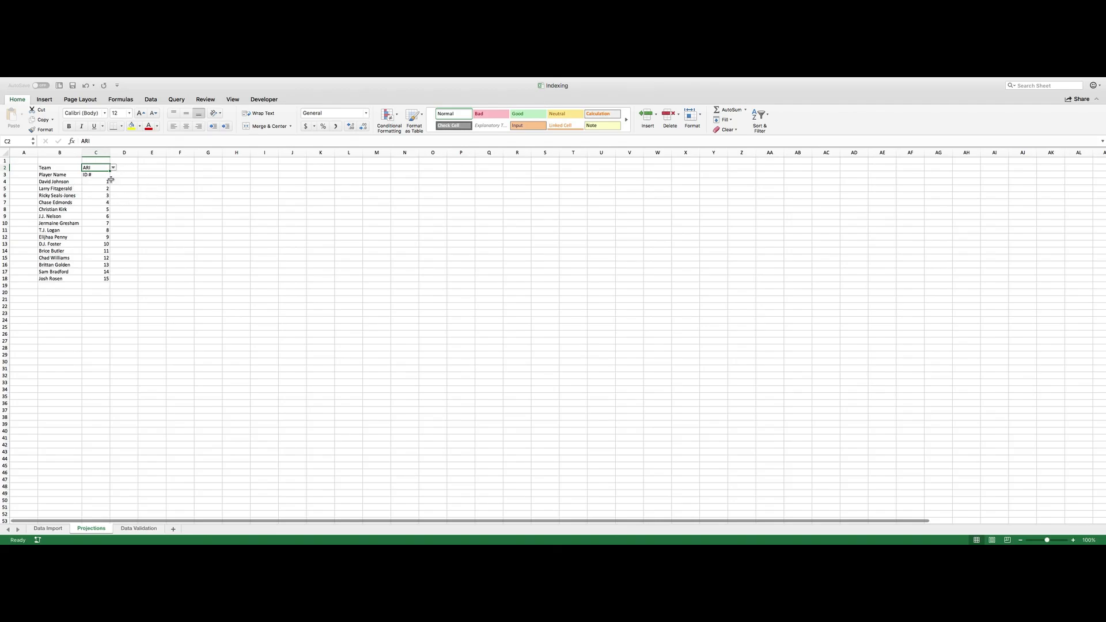
left_click(204, 189)
left_click(99, 167)
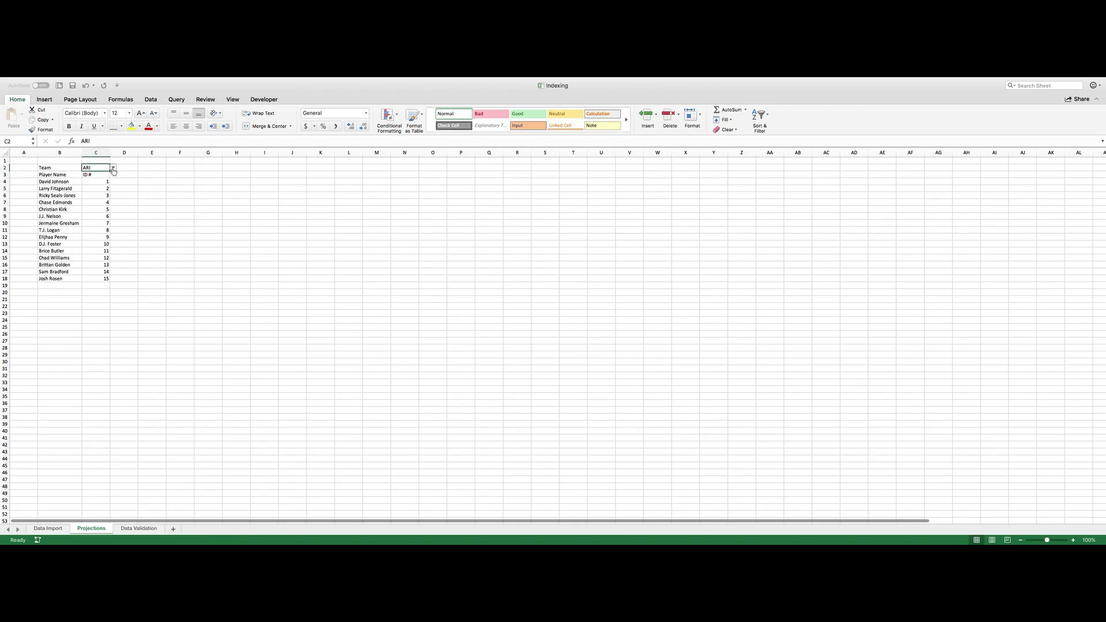
left_click(68, 182)
left_click(100, 168)
Step: Compare the team abbreviations in the Data Import sheet's Team column with the list in A1:A32 of the Data Validation sheet
left_click(48, 528)
left_click(114, 168)
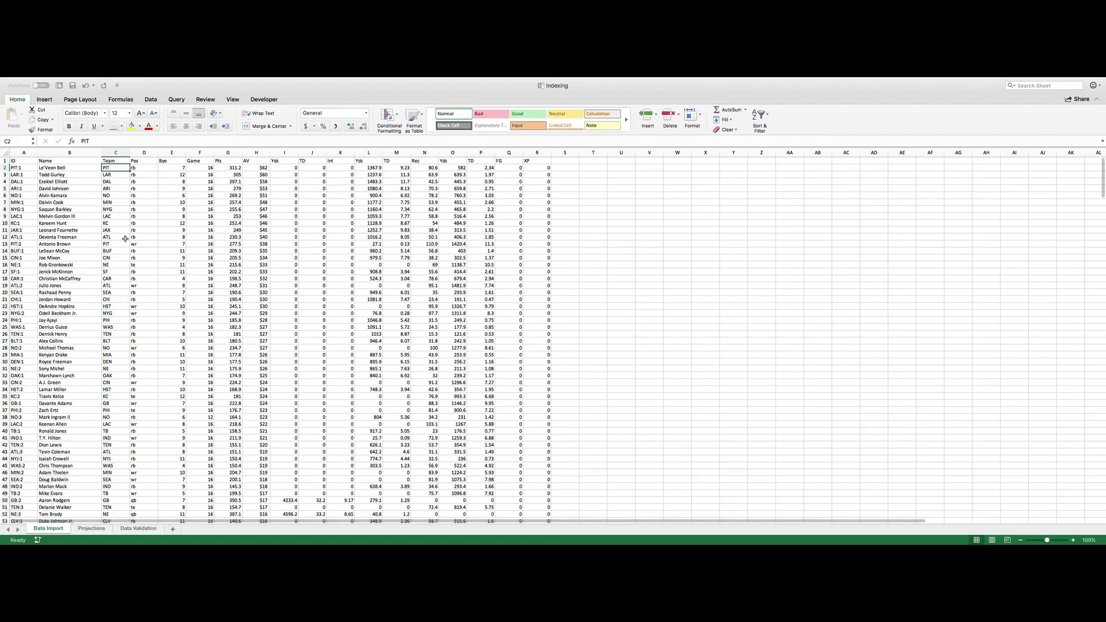
left_click(113, 223)
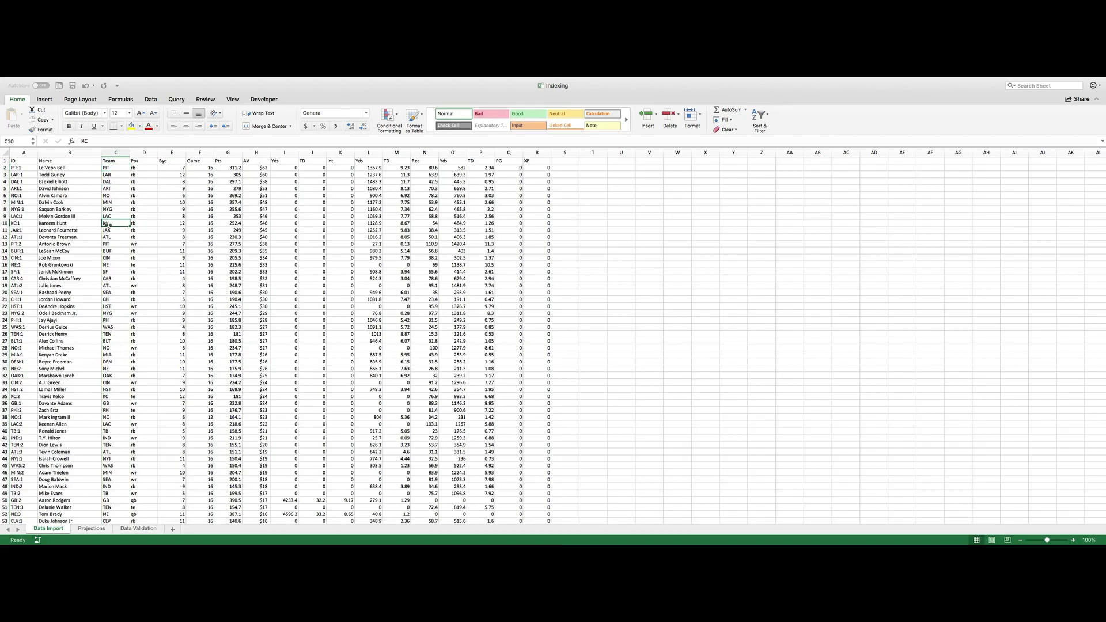
scroll(231, 387, "down", 11)
scroll(233, 385, "down", 4)
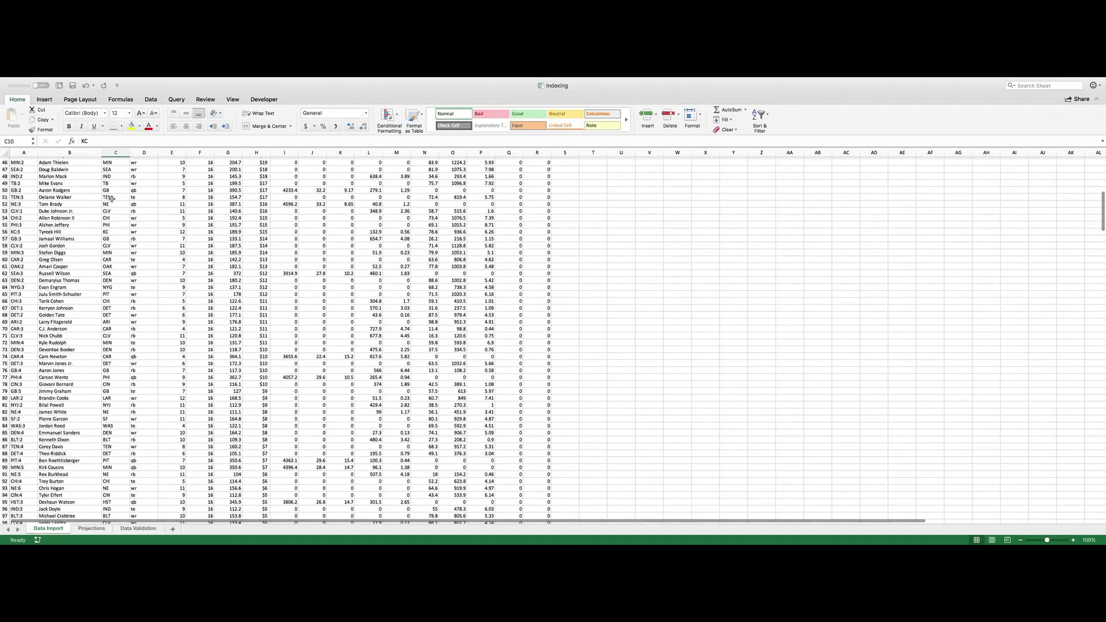
scroll(115, 196, "up", 15)
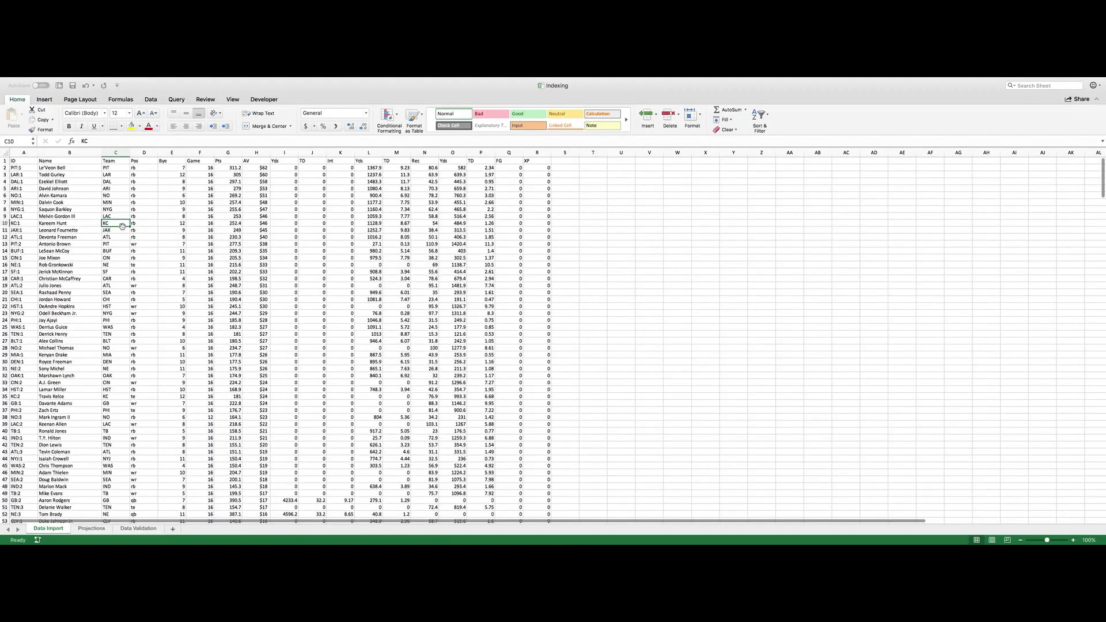
left_click(138, 528)
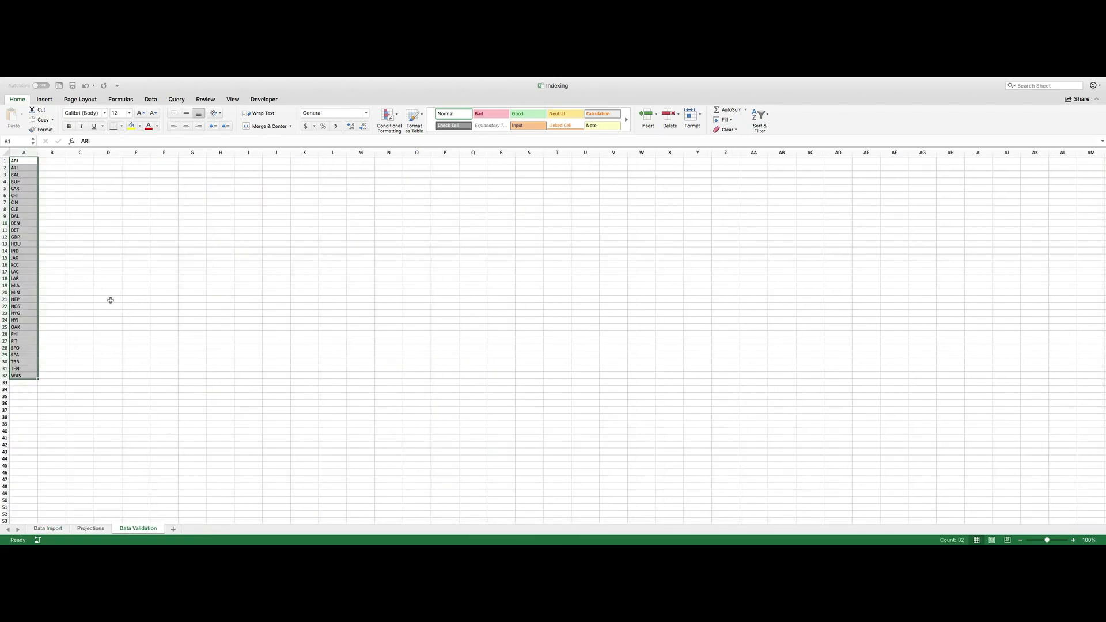
left_click_drag(24, 161, 22, 376)
left_click(81, 530)
left_click(54, 530)
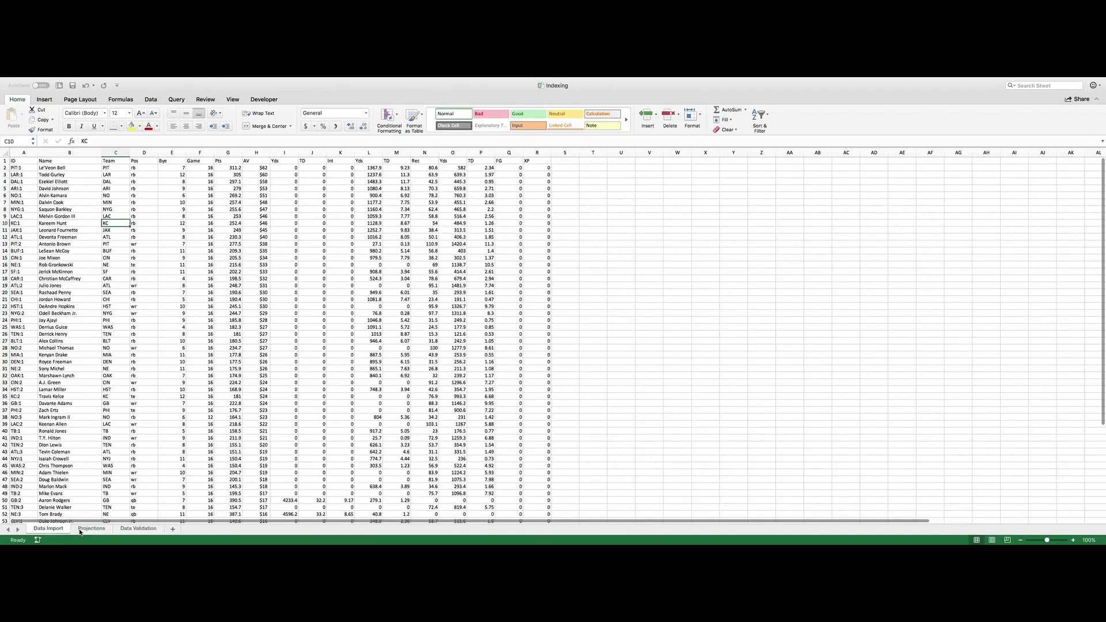
Step: Switch the team in C2 on the Projections sheet to SEA and then to WAS
left_click(91, 529)
left_click(113, 168)
scroll(94, 220, "down", 10)
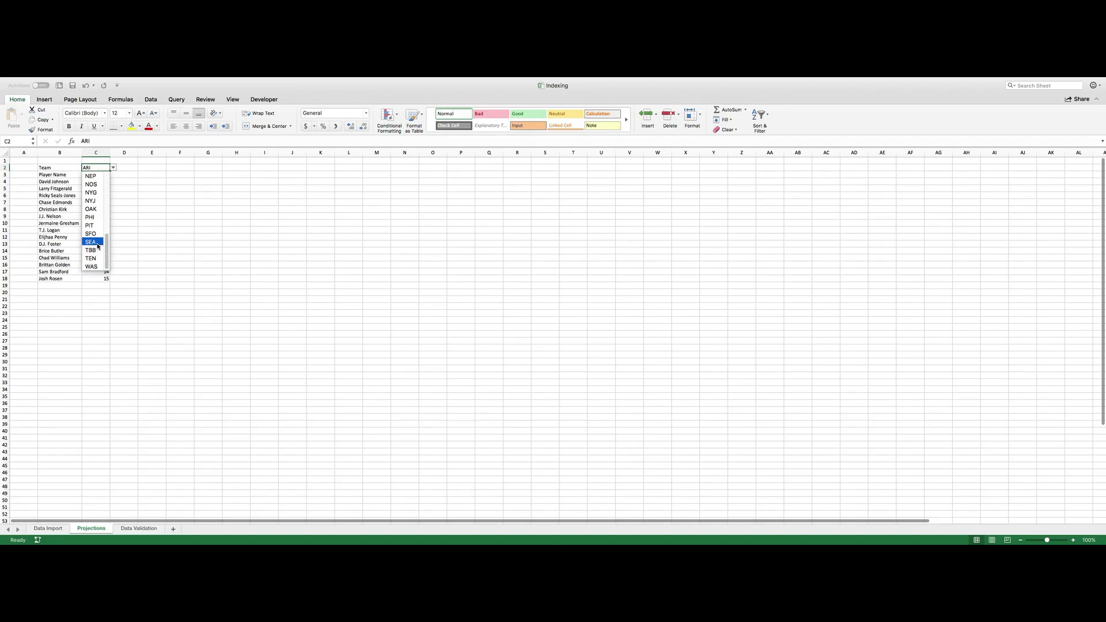
left_click(91, 242)
left_click(114, 168)
scroll(92, 265, "down", 1)
left_click(91, 267)
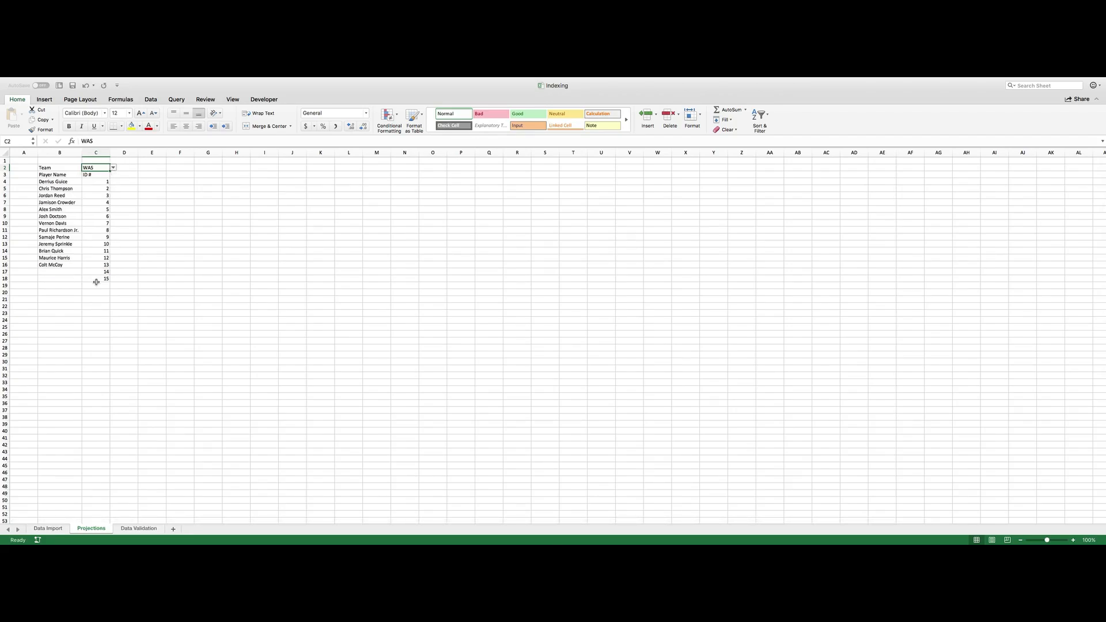
Step: Review the lookups in B4:B18 and the team cell C2, and switch to the projections (66) workbook window
left_click(113, 168)
left_click(221, 206)
left_click_drag(58, 182, 61, 277)
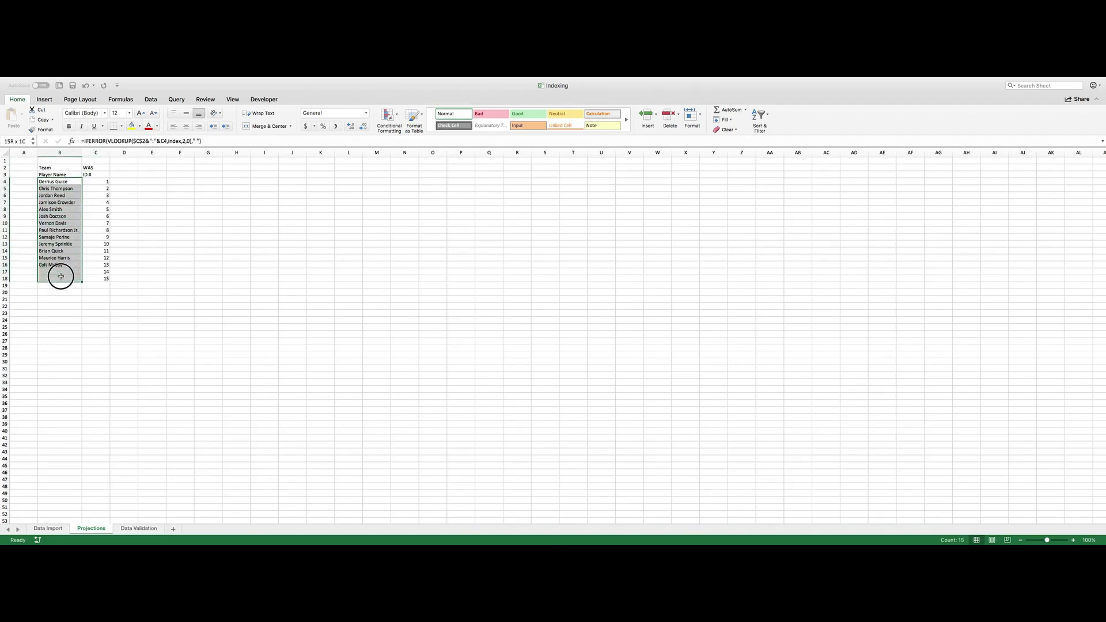
left_click(100, 168)
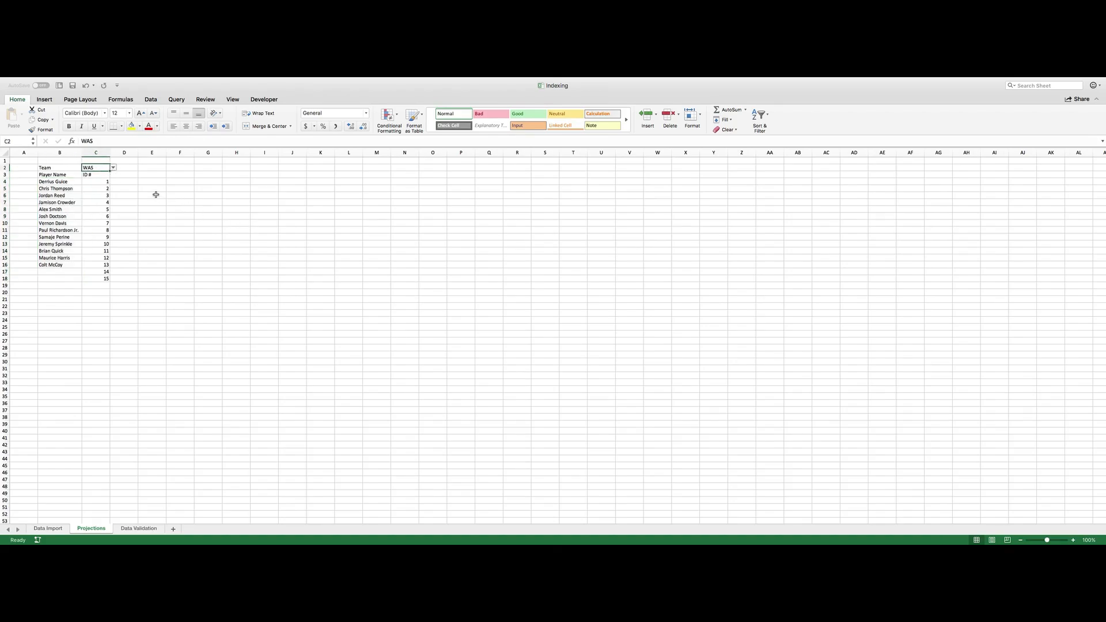
left_click(122, 173)
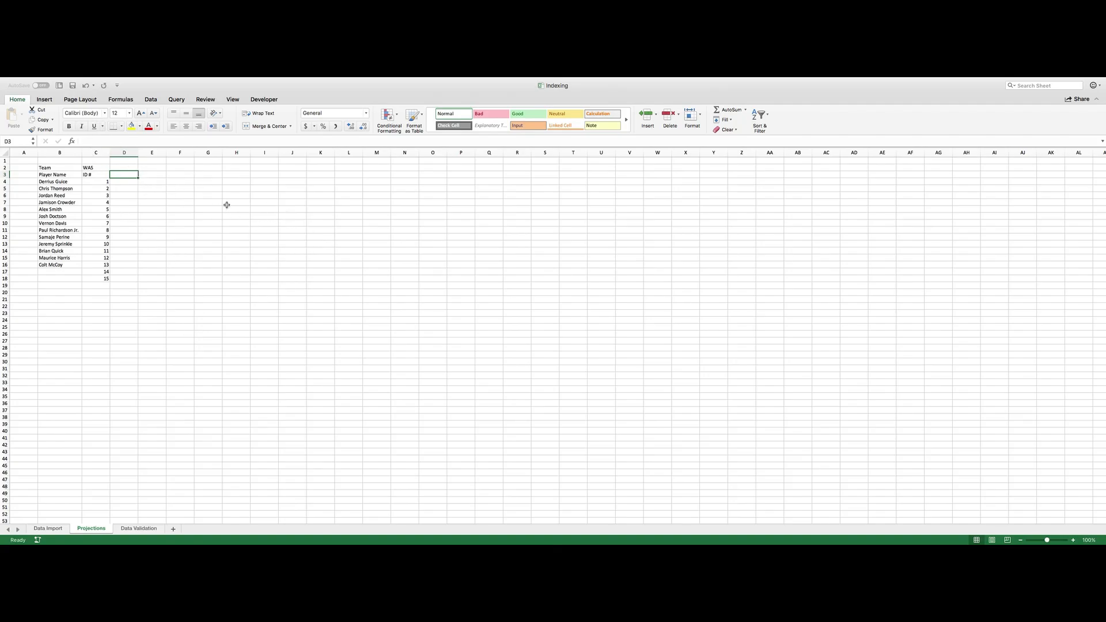
key("ctrl+Left")
key("ctrl+Left")
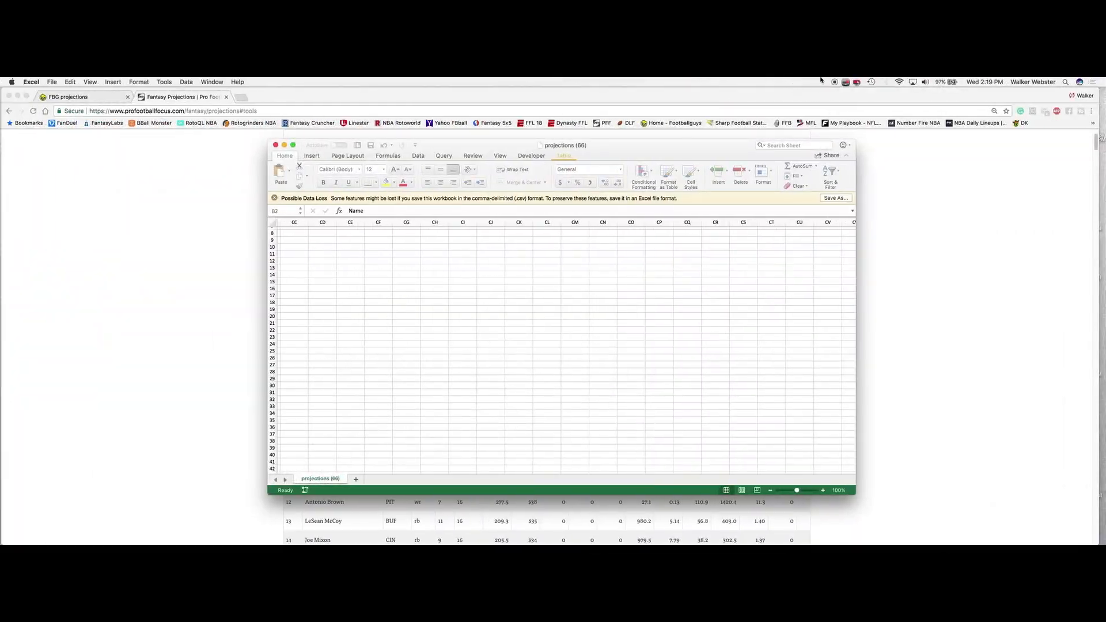